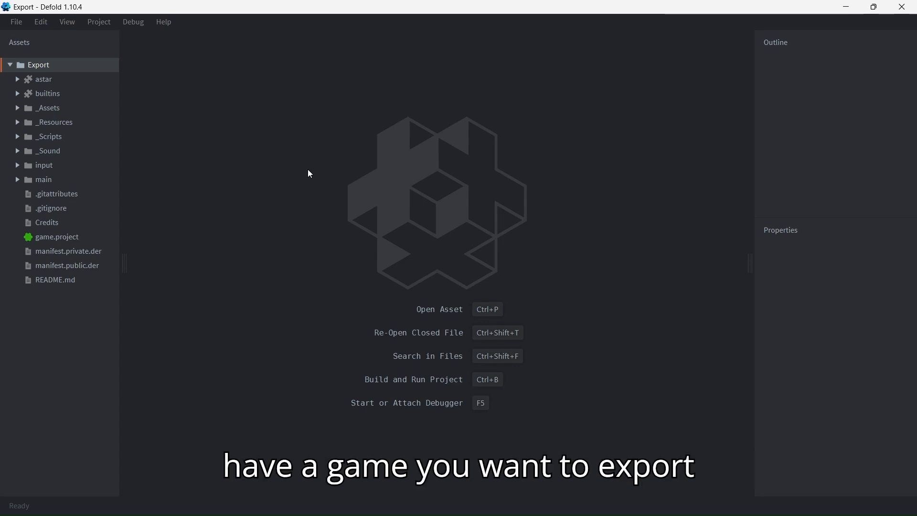
# - Build and run the game, and switch its sound off in the settings before returning to the main menu
pyautogui.hotkey('ctrl', 'b')
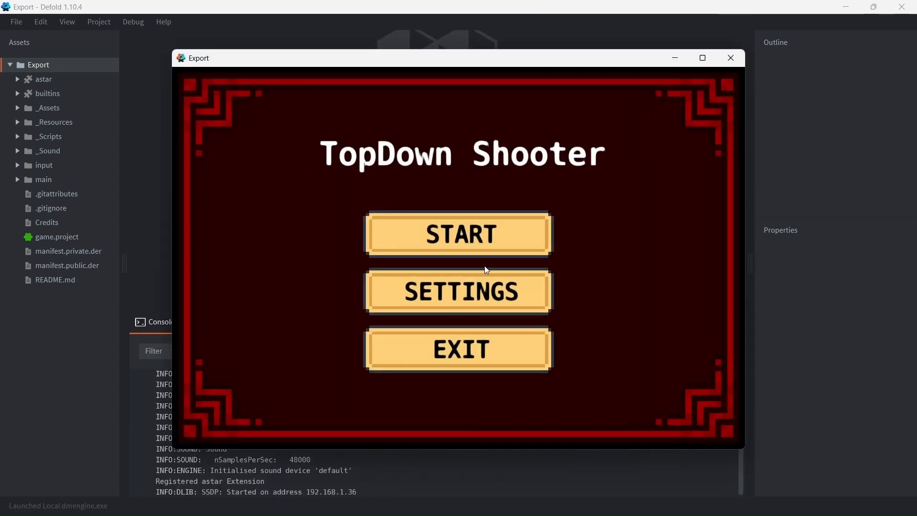
pyautogui.click(481, 300)
pyautogui.click(462, 213)
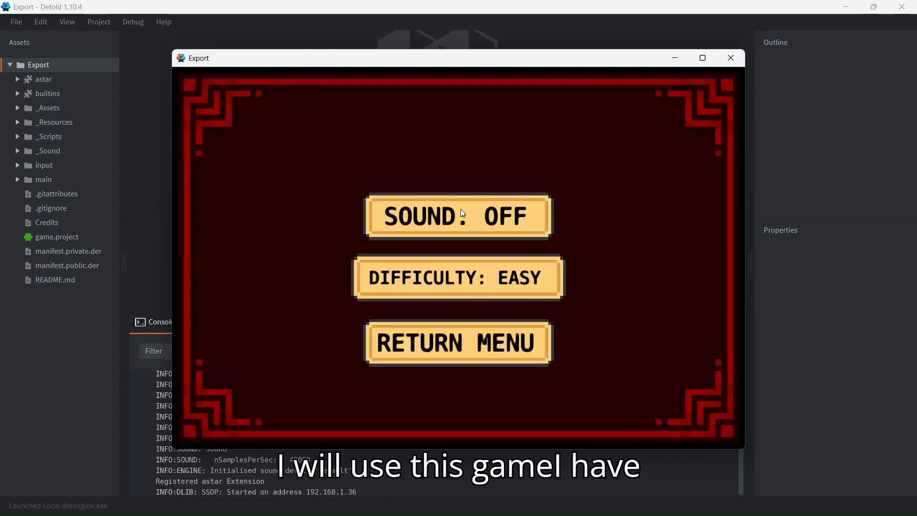
pyautogui.click(471, 339)
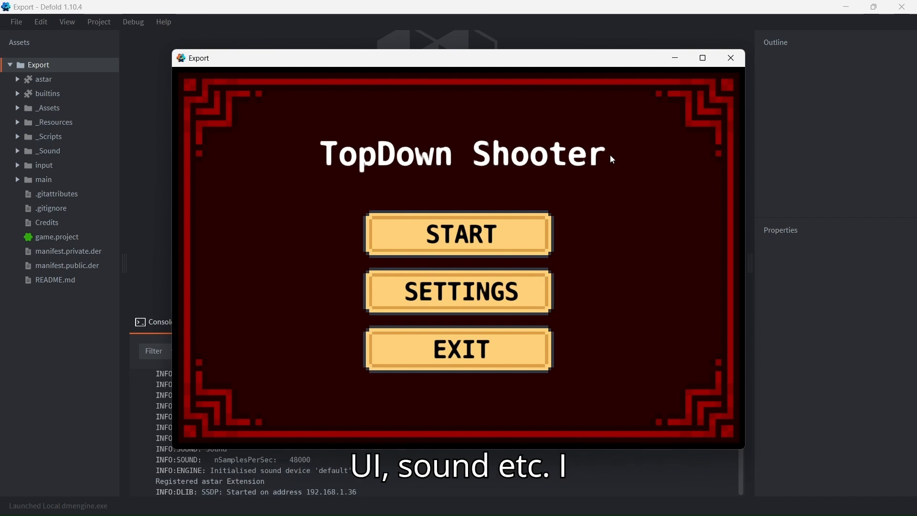
# - Start the game and playtest moving and shooting in several directions, ending by closing the game window
pyautogui.click(458, 234)
pyautogui.press('w')
pyautogui.press('d')
pyautogui.click(626, 143)
pyautogui.click(525, 129)
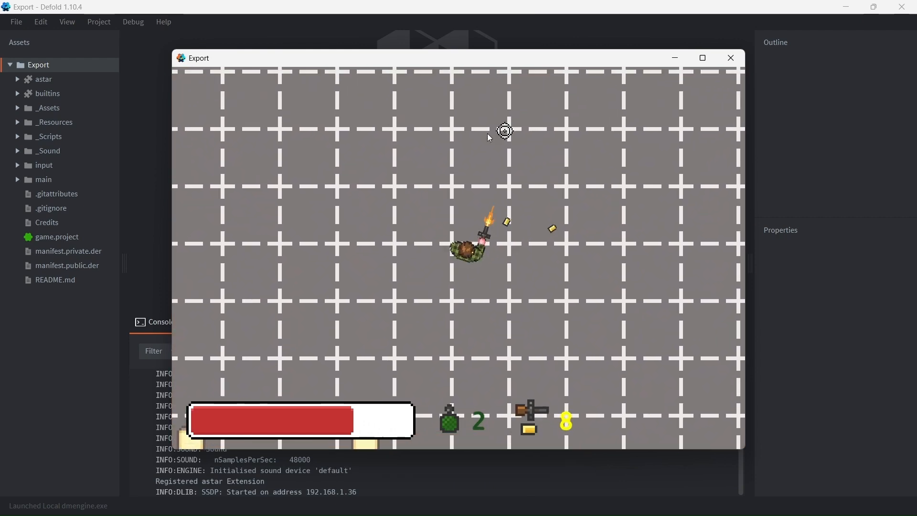
pyautogui.click(396, 158)
pyautogui.click(354, 296)
pyautogui.click(444, 365)
pyautogui.click(734, 58)
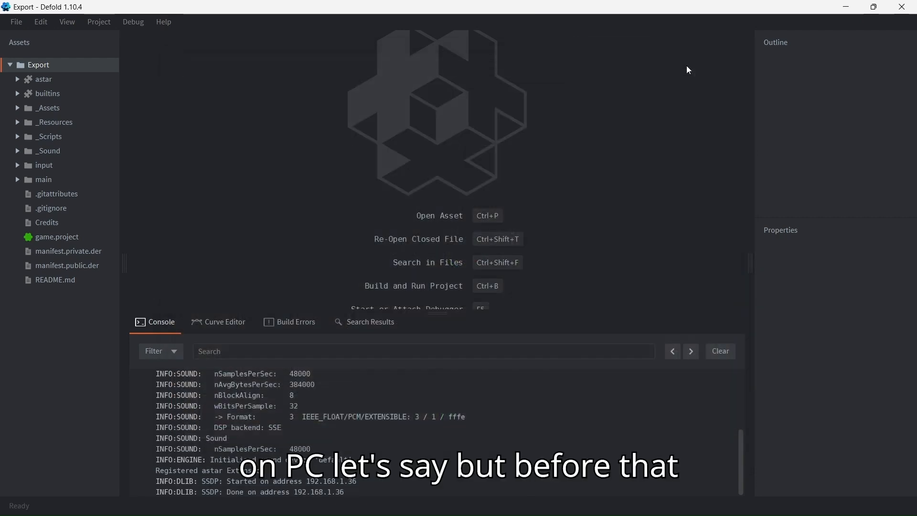
# - Open game.project and filter its settings by "ico" to show the Windows App Icon setting
pyautogui.doubleClick(82, 235)
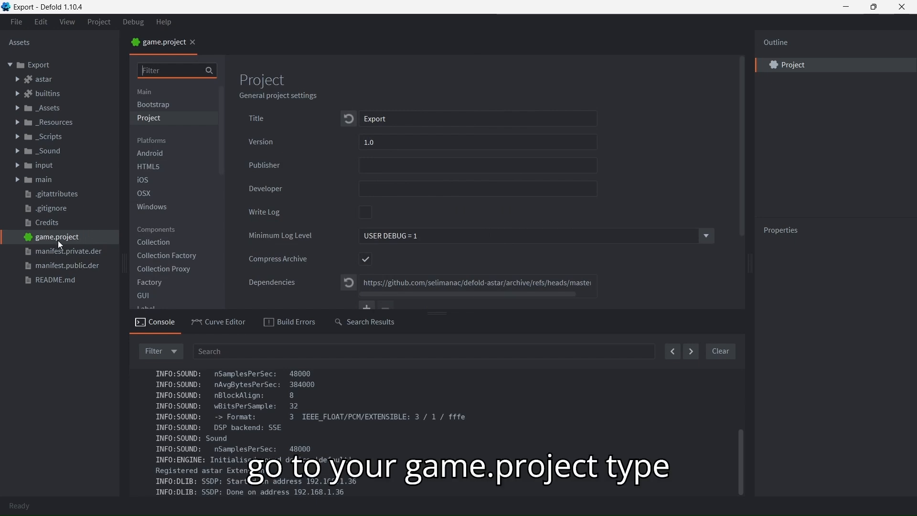
pyautogui.write('ico')
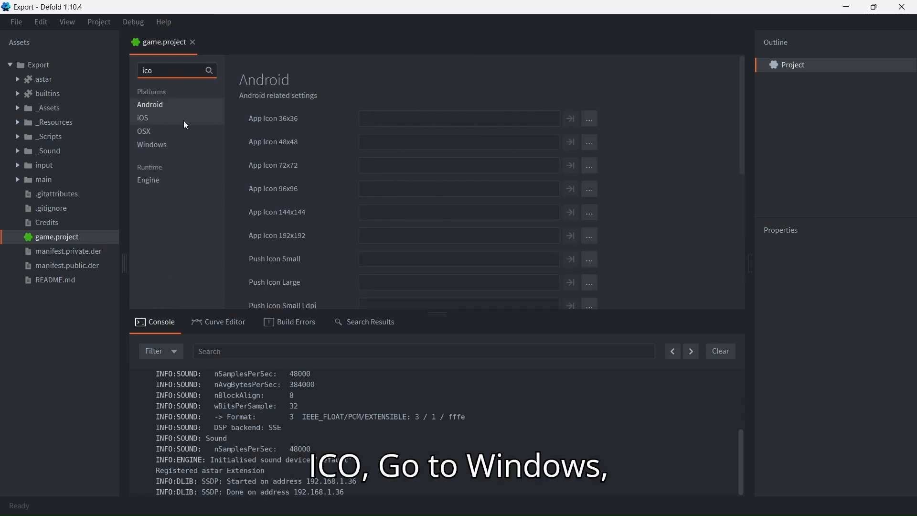
pyautogui.click(176, 144)
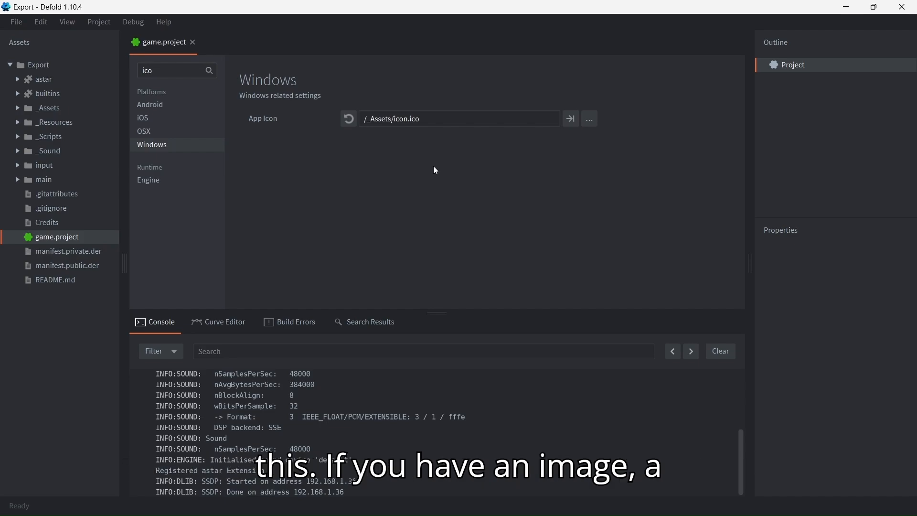
# - Switch to the RedKetchup Icon Converter in the browser and examine the source image's dimensions, crop settings and selected icon sizes
pyautogui.hotkey('alt', 'Tab')
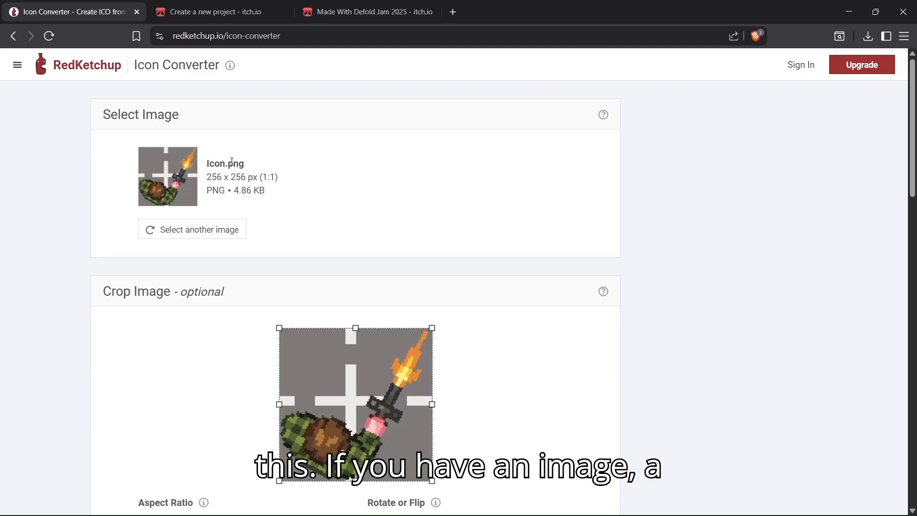
pyautogui.moveTo(239, 164); pyautogui.dragTo(247, 165)
pyautogui.click(242, 174)
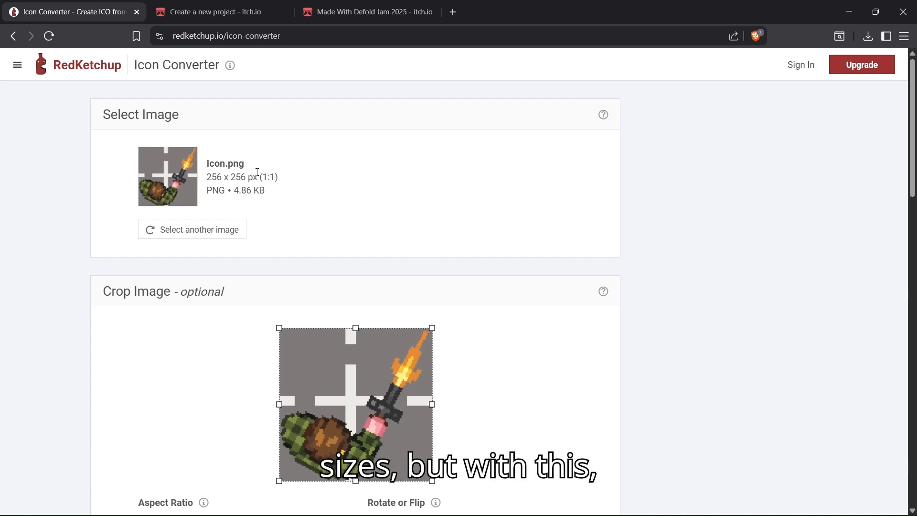
pyautogui.scroll(-4, 428, 308)
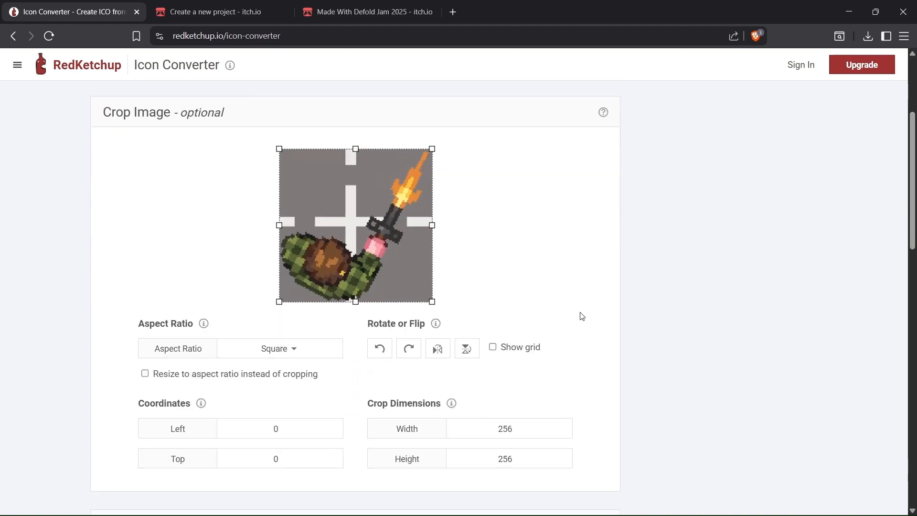
pyautogui.scroll(-10, 579, 319)
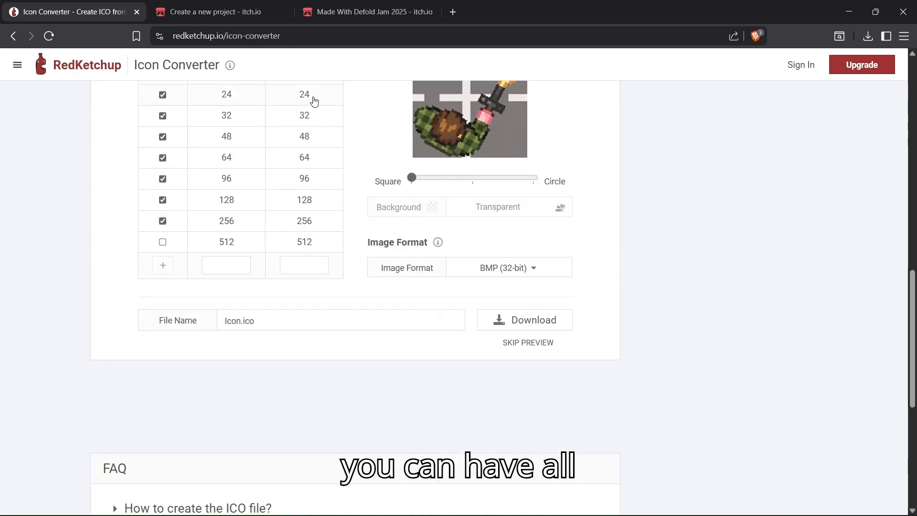
pyautogui.scroll(2, 314, 143)
pyautogui.scroll(1, 310, 172)
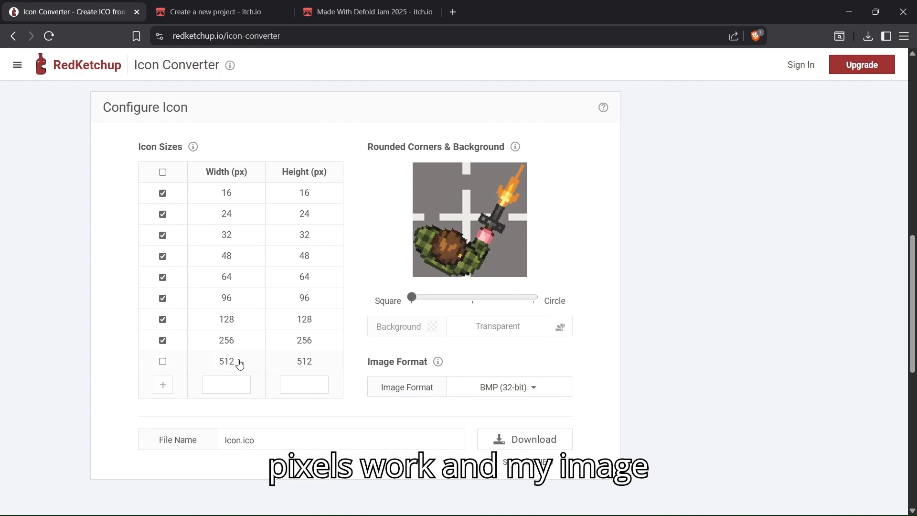
pyautogui.scroll(10, 448, 324)
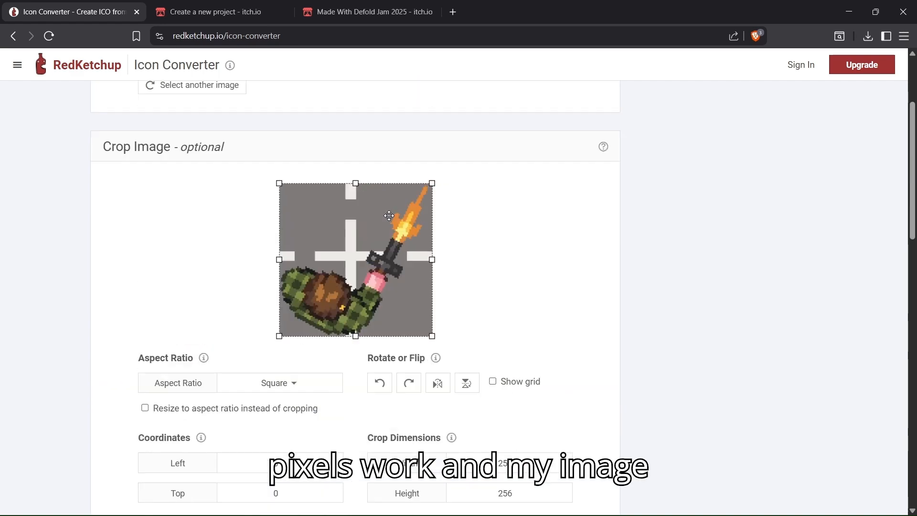
pyautogui.moveTo(207, 178); pyautogui.dragTo(248, 180)
pyautogui.click(275, 190)
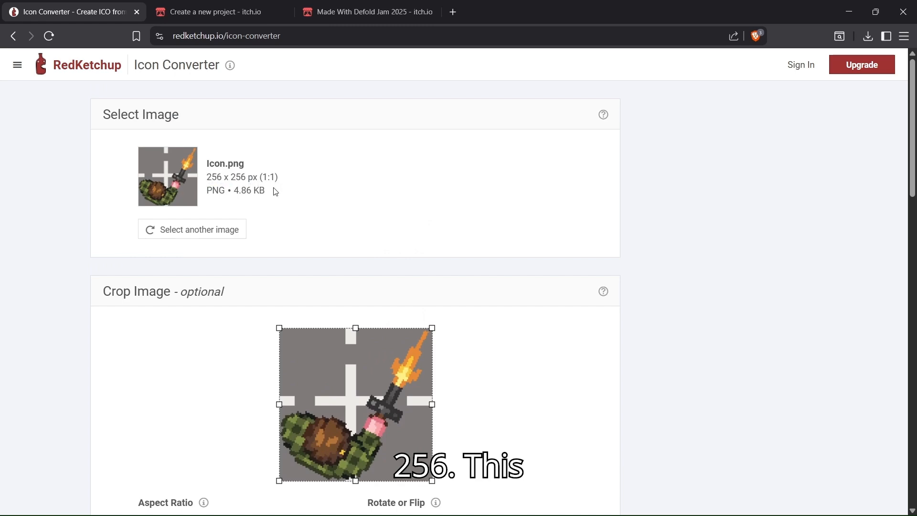
pyautogui.scroll(-5, 282, 184)
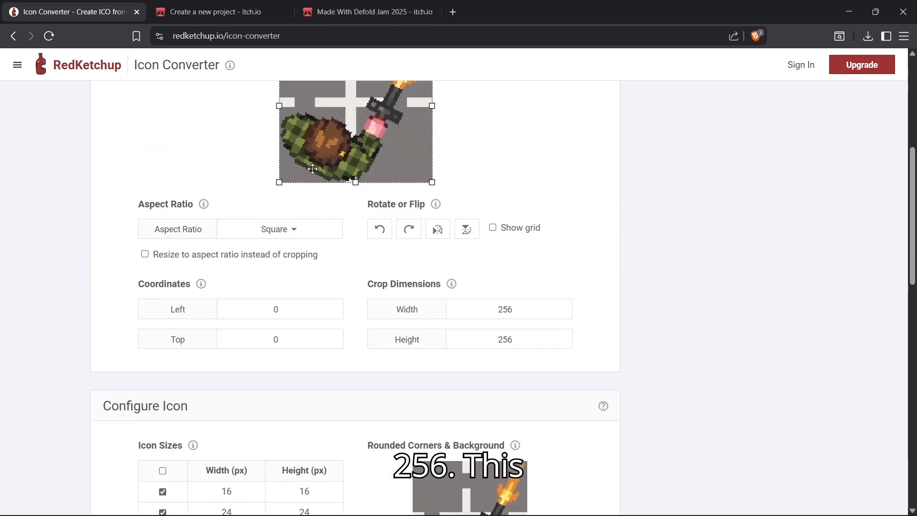
pyautogui.scroll(-7, 355, 218)
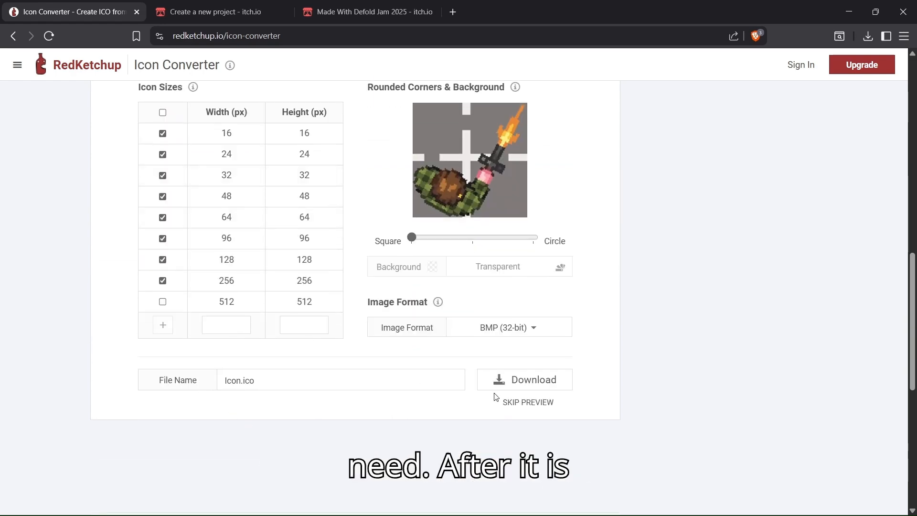
# - Convert the image to Icon.ico, preview every icon size it contains, and download the file
pyautogui.click(516, 387)
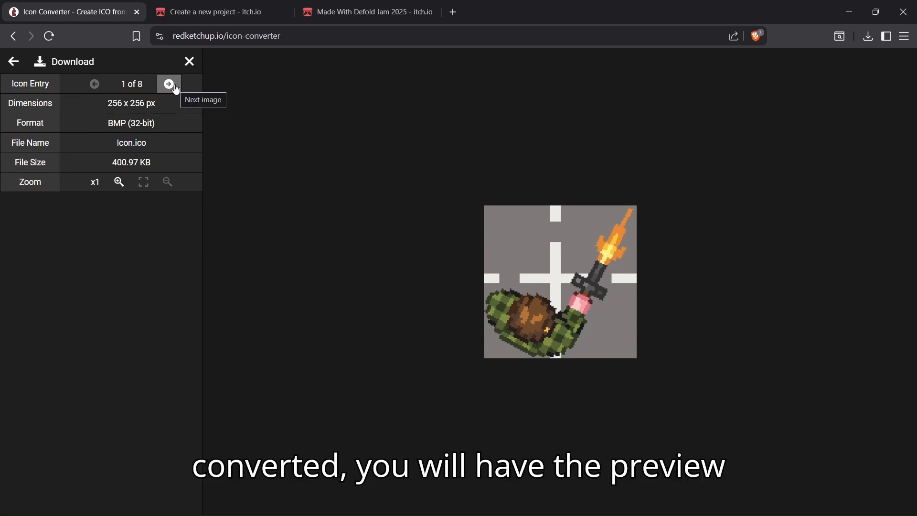
pyautogui.click(169, 84)
pyautogui.click(169, 84)
pyautogui.click(169, 85)
pyautogui.click(169, 84)
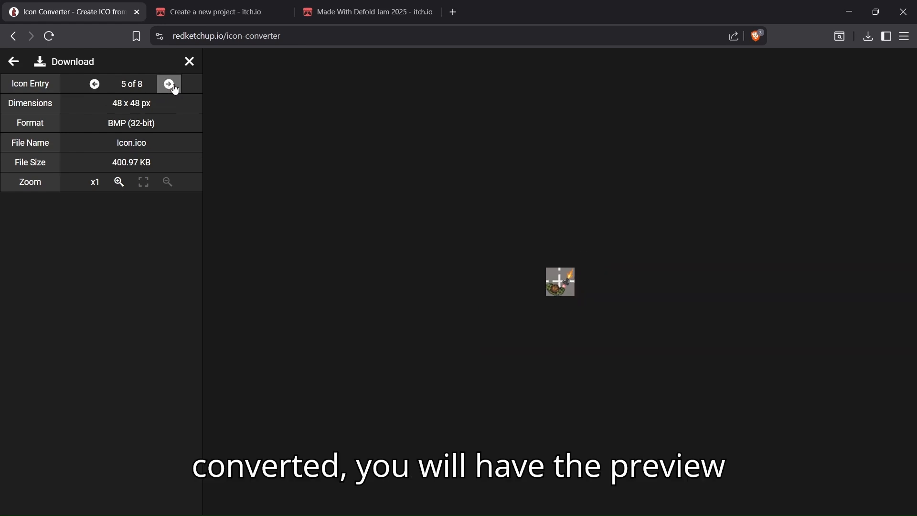
pyautogui.click(169, 84)
pyautogui.click(169, 84)
pyautogui.click(170, 84)
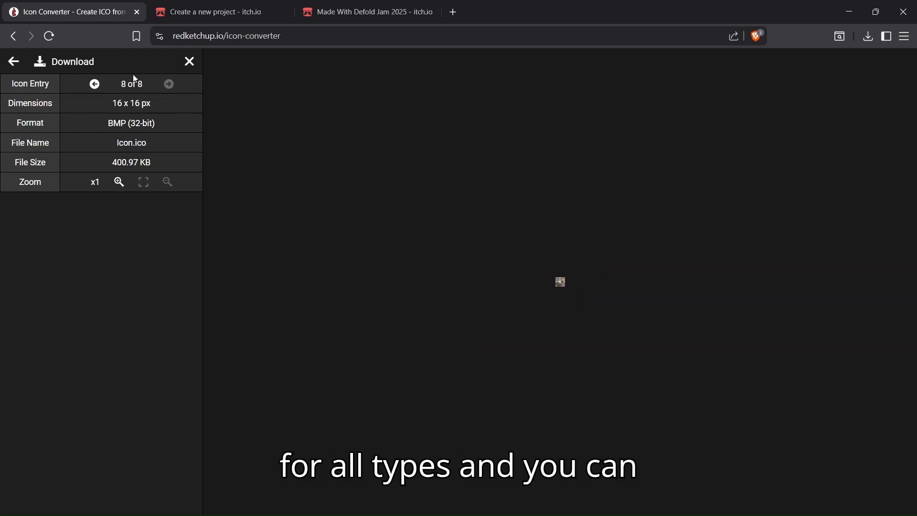
pyautogui.click(85, 62)
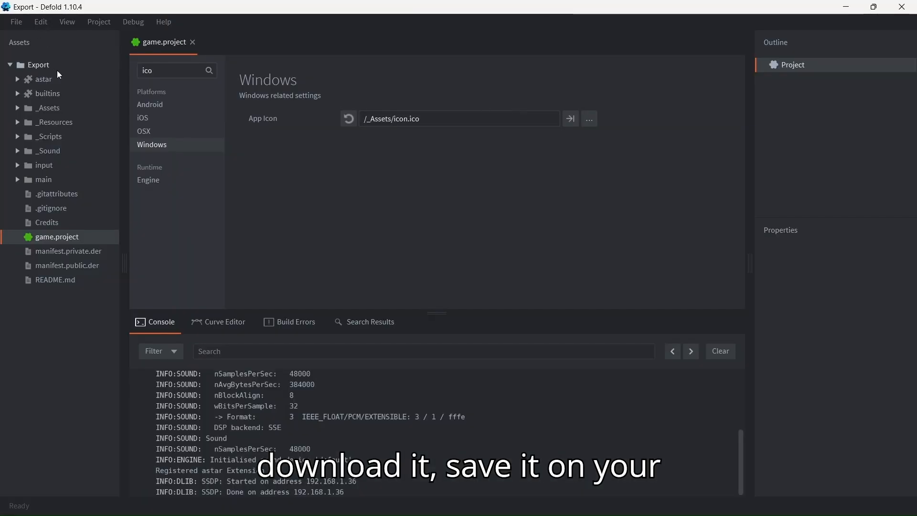
pyautogui.click(590, 119)
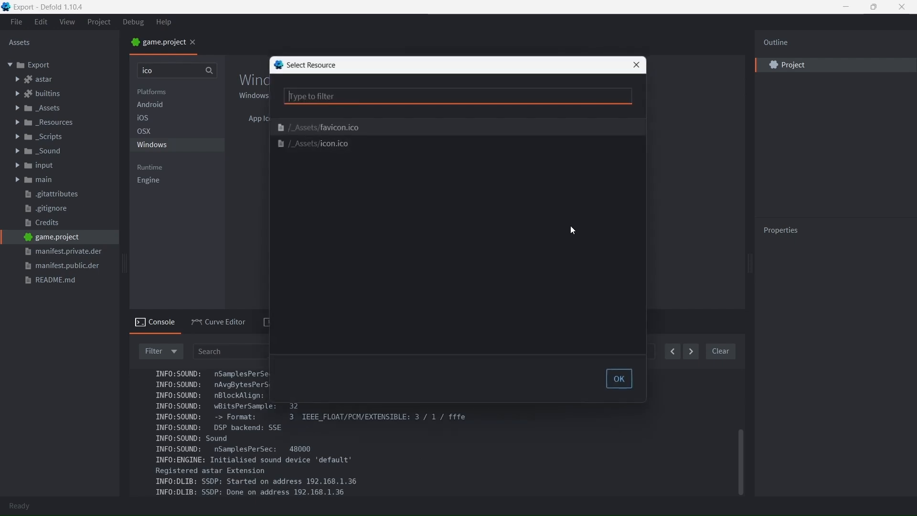
pyautogui.click(346, 142)
pyautogui.click(640, 62)
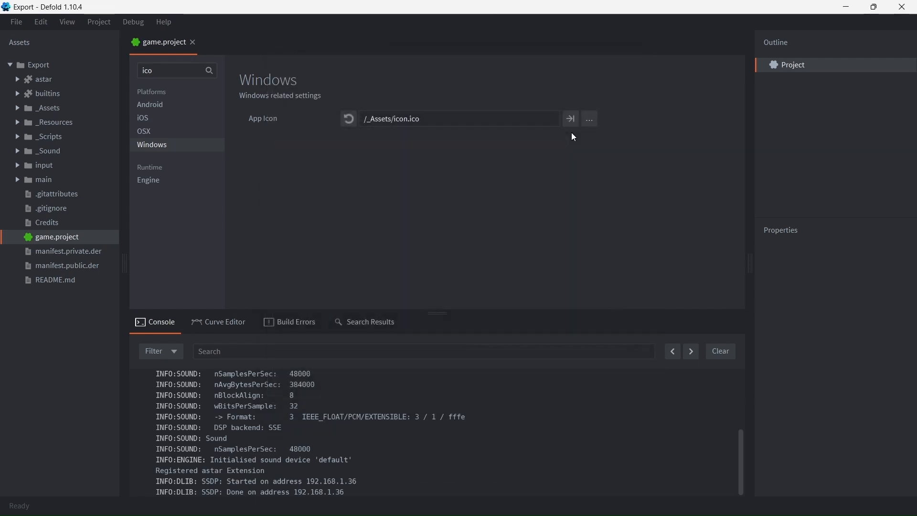
# - Prepare a Windows application bundle of the project with the variant set to Release
pyautogui.click(99, 22)
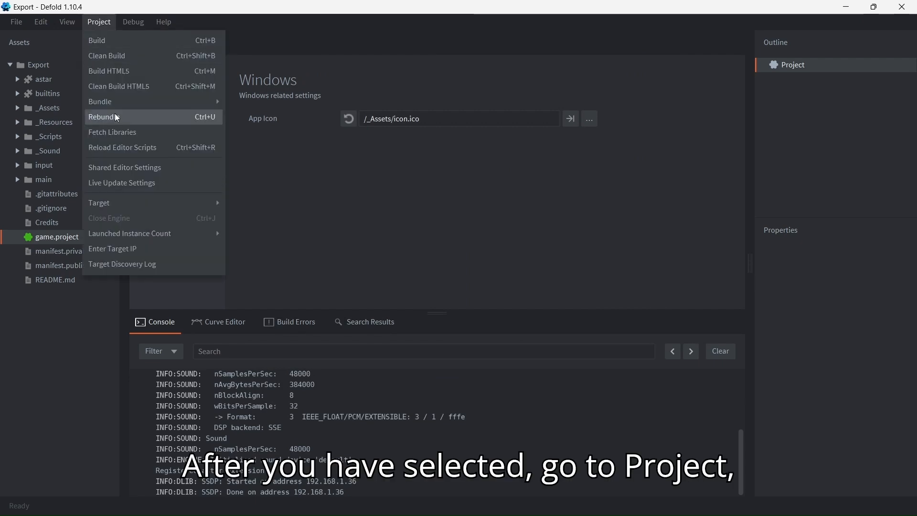
pyautogui.moveTo(137, 103)
pyautogui.click(284, 138)
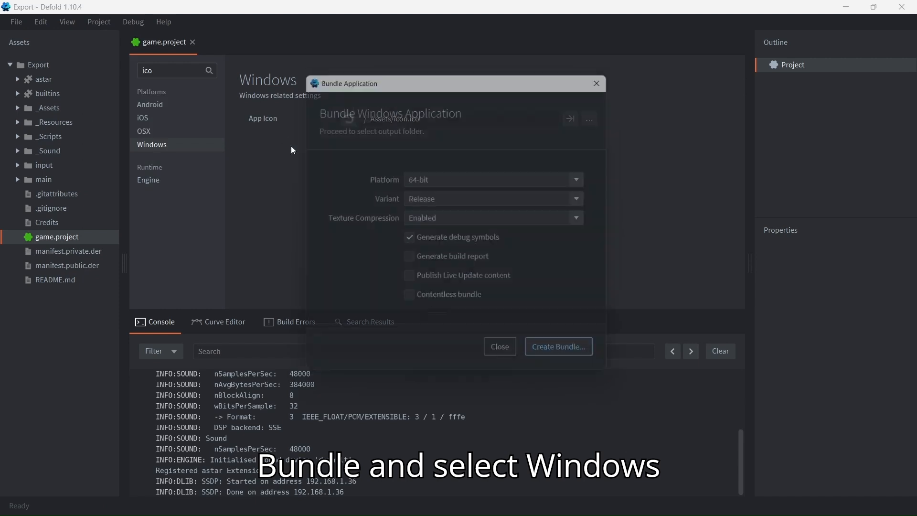
pyautogui.click(436, 196)
pyautogui.click(436, 231)
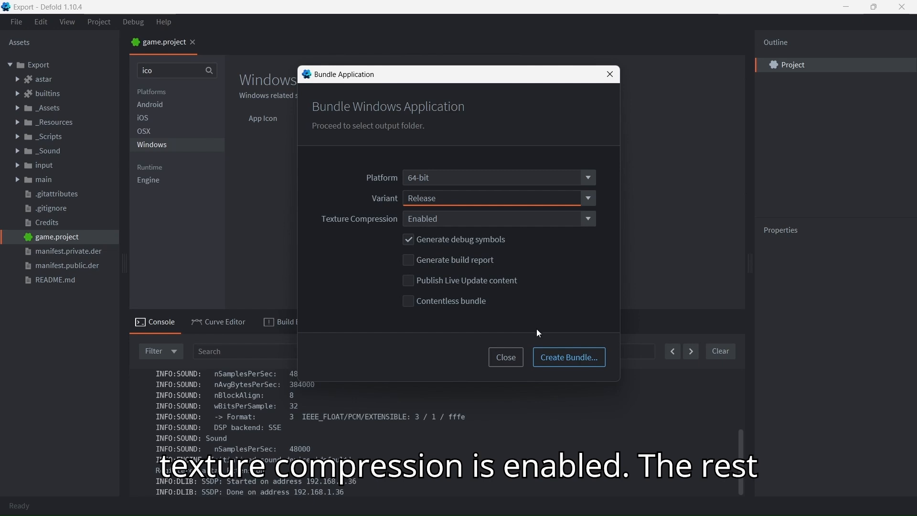
# - Create the Windows bundle with the Desktop's PCExport folder as output directory
pyautogui.click(588, 358)
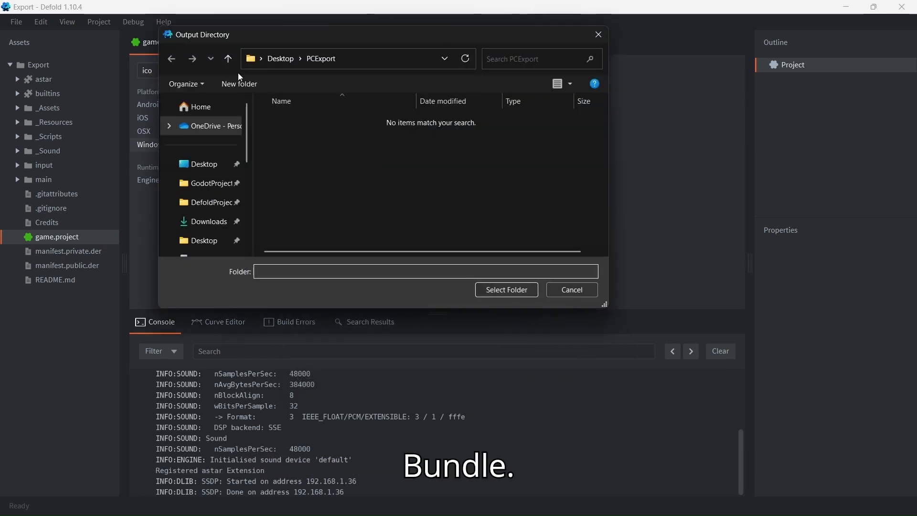
pyautogui.click(224, 59)
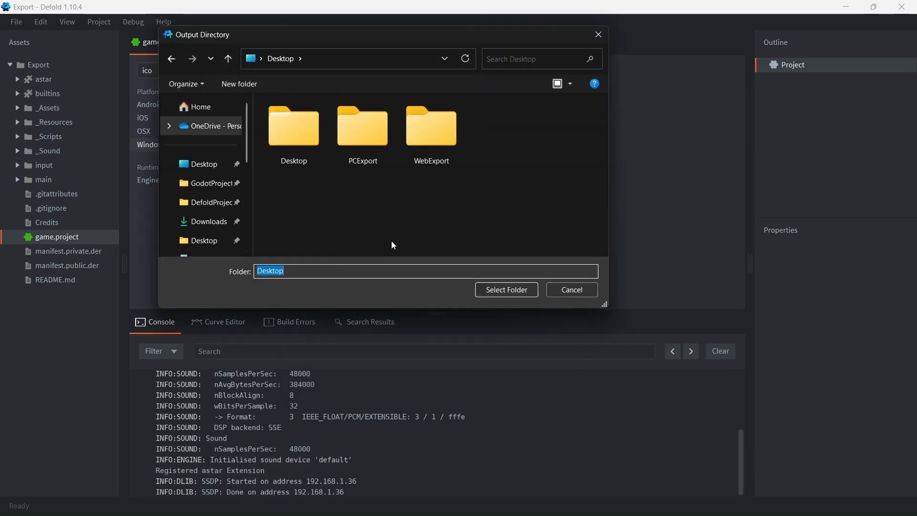
pyautogui.doubleClick(377, 121)
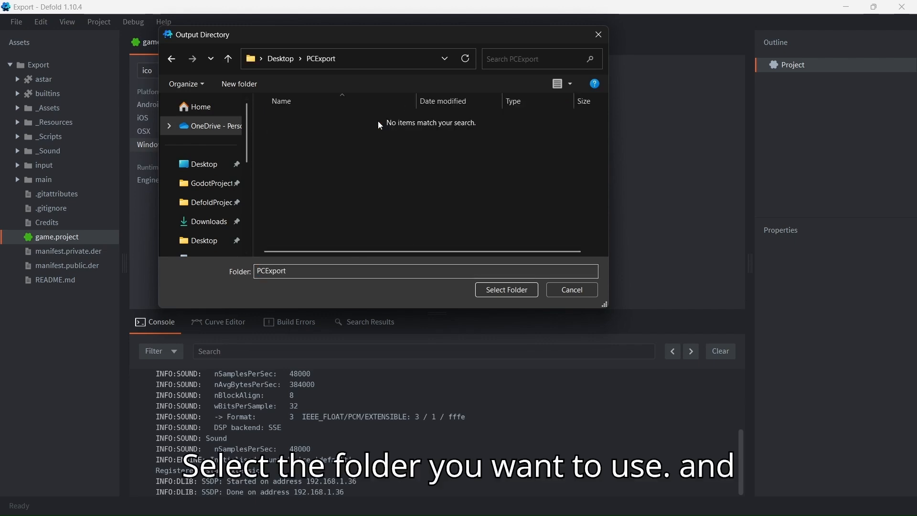
pyautogui.click(506, 290)
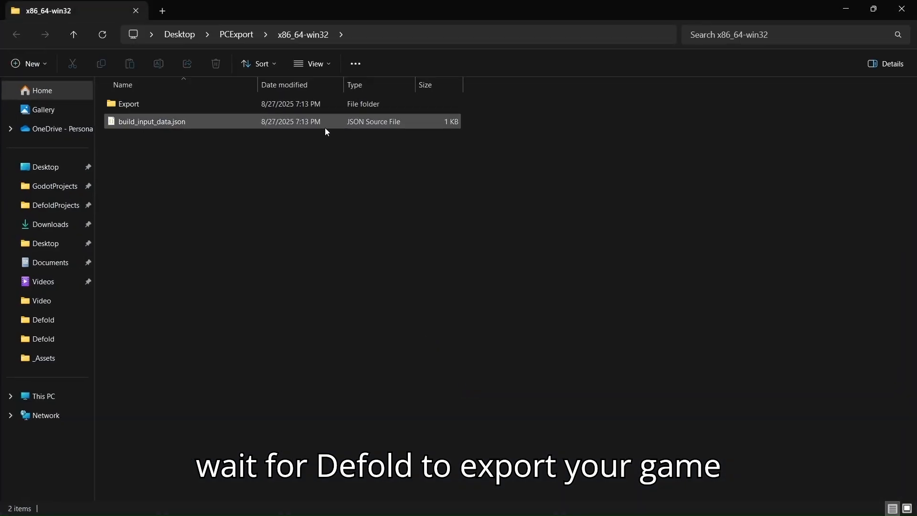
# - Check Export.exe's icon at different view sizes in the bundled Export folder and launch the exported game
pyautogui.doubleClick(194, 100)
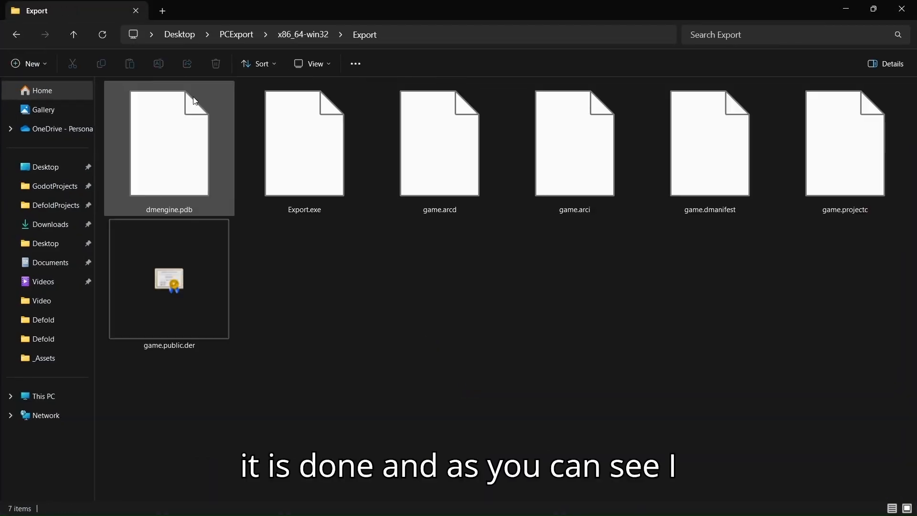
pyautogui.hotkey('ctrl', 'shift', '5')
pyautogui.hotkey('ctrl', 'shift', '8')
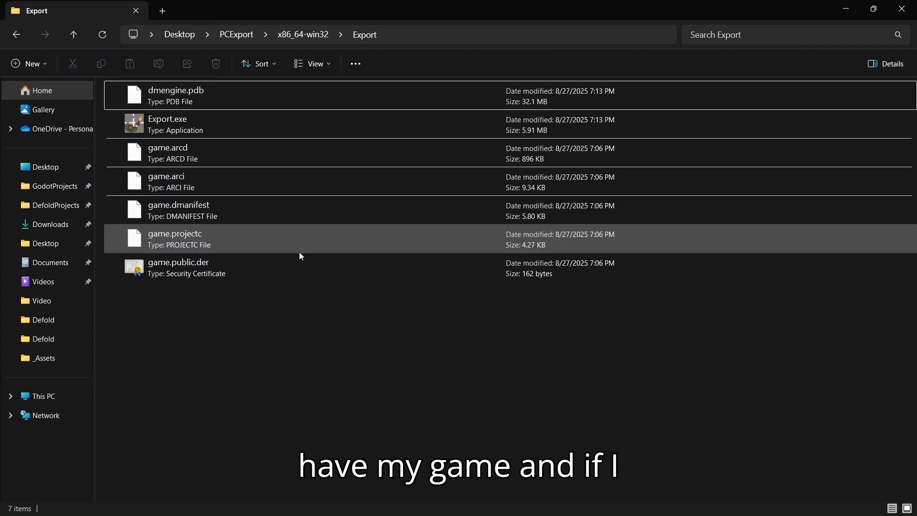
pyautogui.hotkey('ctrl', 'shift', '4')
pyautogui.scroll(5, 310, 310)
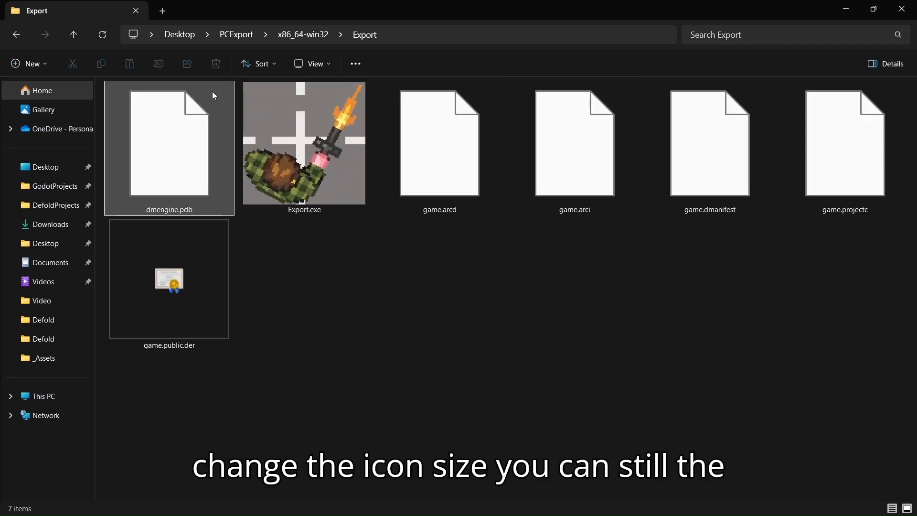
pyautogui.scroll(-3, 413, 230)
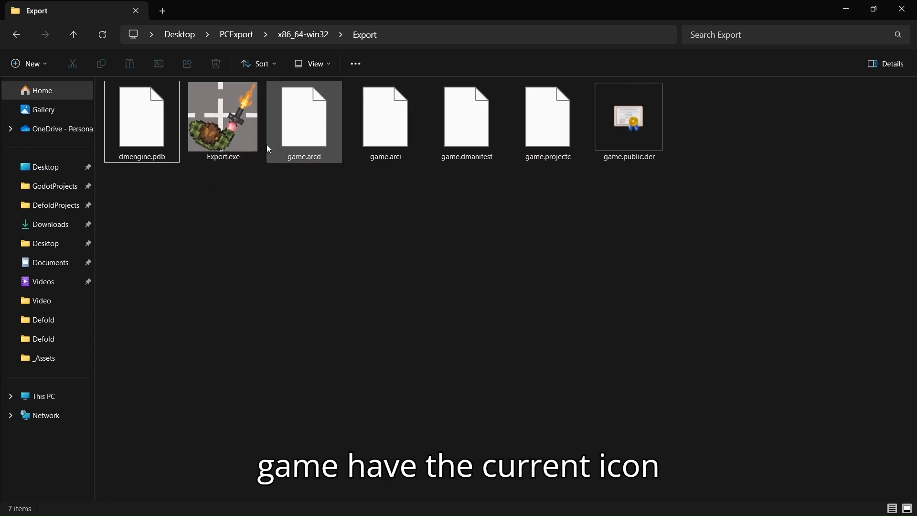
pyautogui.doubleClick(218, 137)
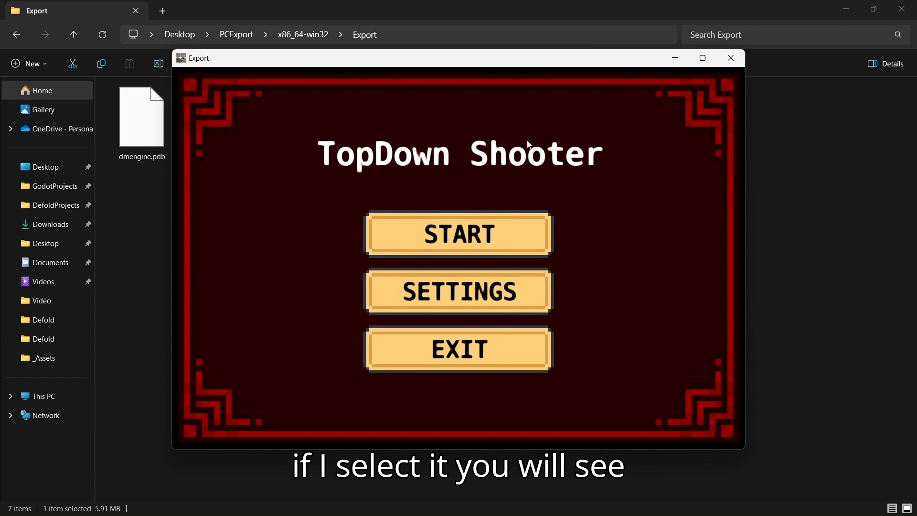
# - Open the exported game's settings, toggle the sound option and return to the main menu
pyautogui.click(470, 300)
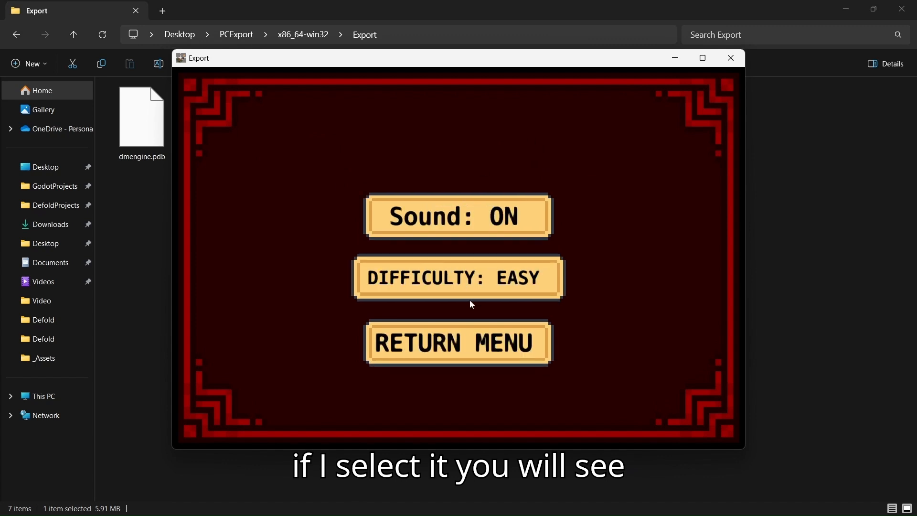
pyautogui.click(474, 221)
pyautogui.click(505, 355)
# - Start the exported game, test moving, switching to weapon 2 and shooting, and close the game window
pyautogui.click(512, 231)
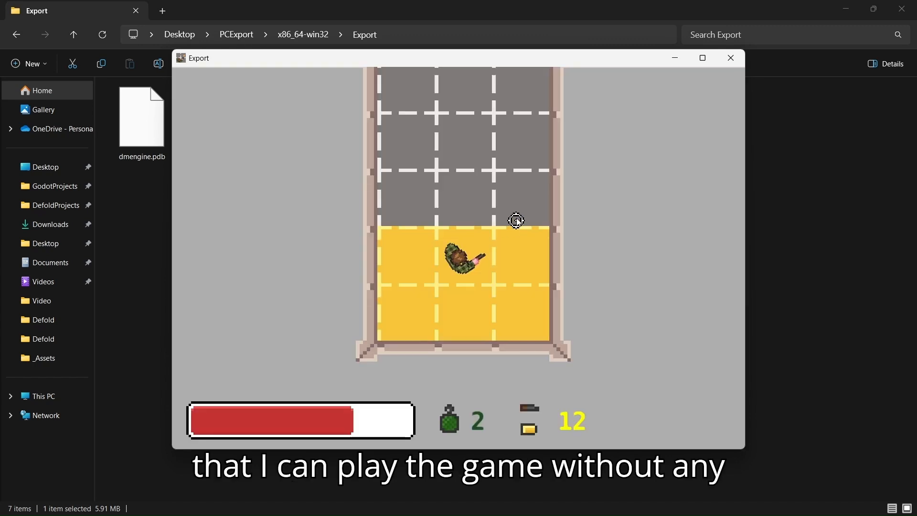
pyautogui.press('w')
pyautogui.press('2')
pyautogui.press('d')
pyautogui.moveTo(580, 152)
pyautogui.mouseDown()
pyautogui.moveTo(609, 146)
pyautogui.moveTo(590, 109)
pyautogui.moveTo(632, 135)
pyautogui.mouseUp()
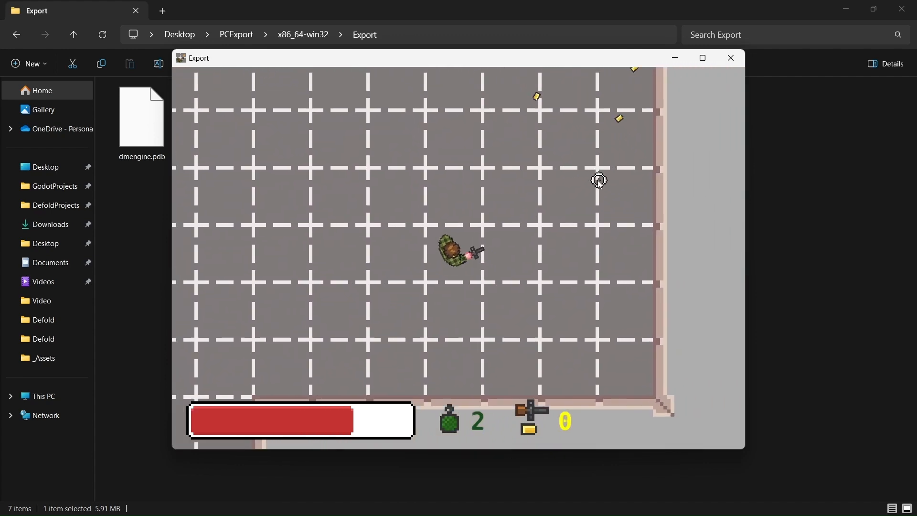
pyautogui.press('a')
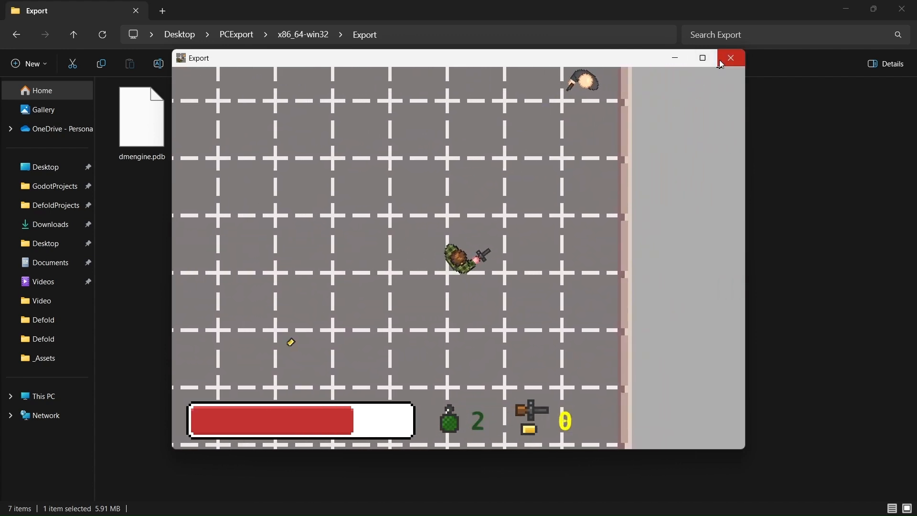
pyautogui.click(730, 58)
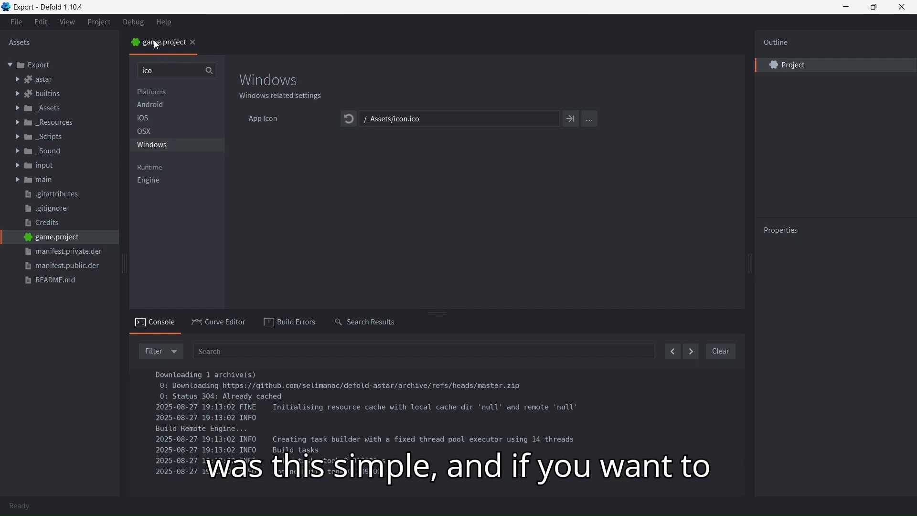
# - Bundle the Defold project as an HTML5 application with WebAssembly (wasm) and the Release variant into the Desktop's WebExport folder
pyautogui.click(107, 25)
pyautogui.moveTo(139, 102)
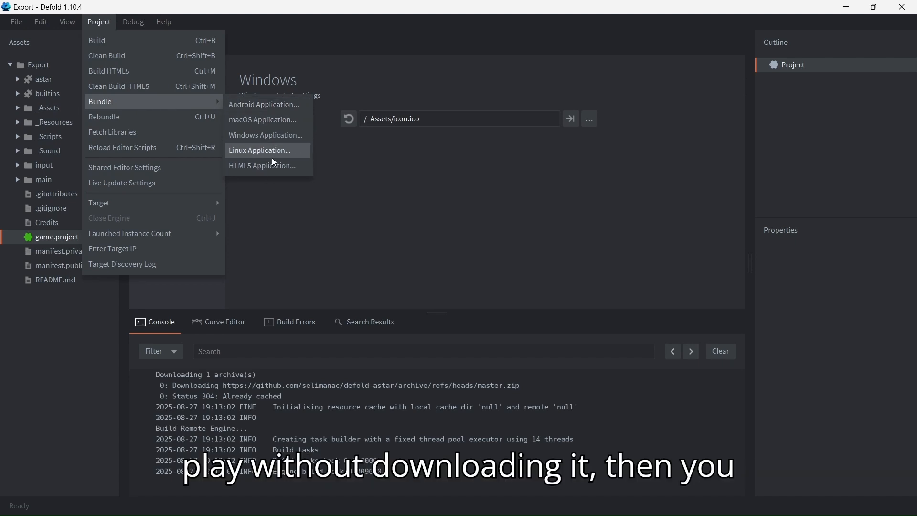
pyautogui.click(242, 167)
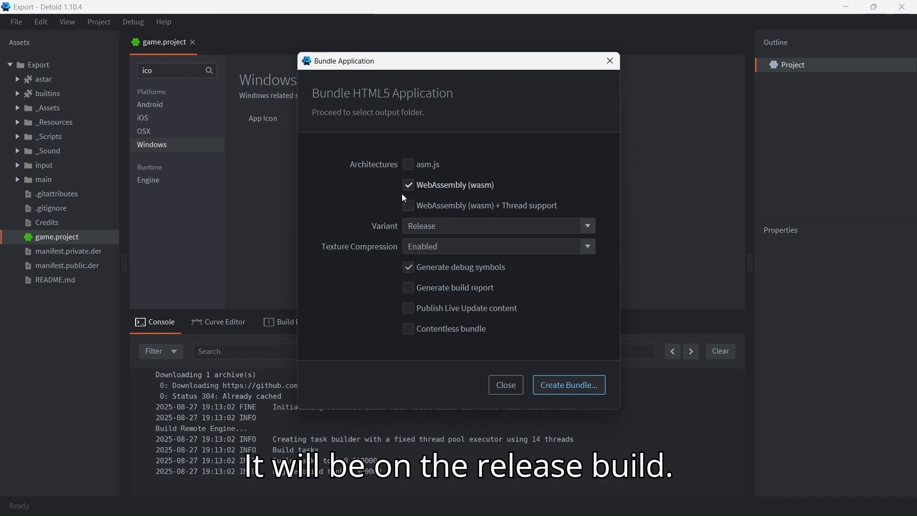
pyautogui.click(572, 382)
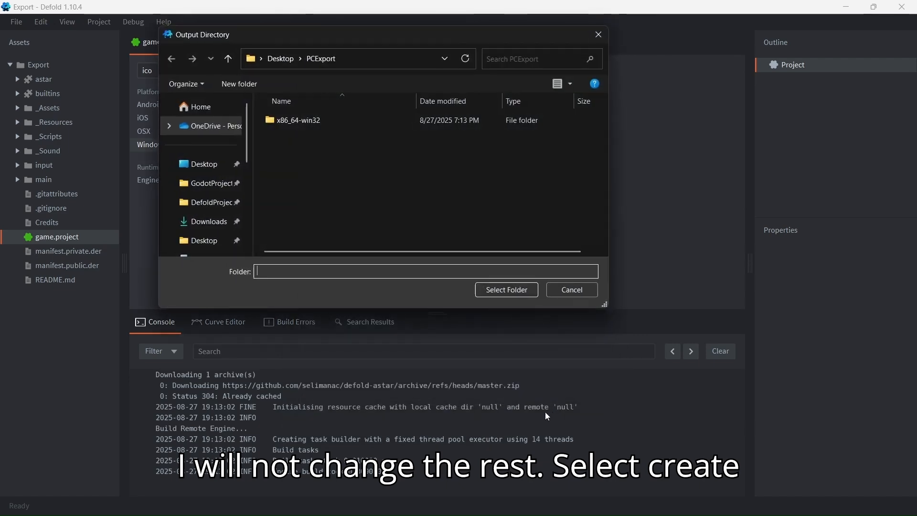
pyautogui.click(227, 58)
pyautogui.doubleClick(437, 121)
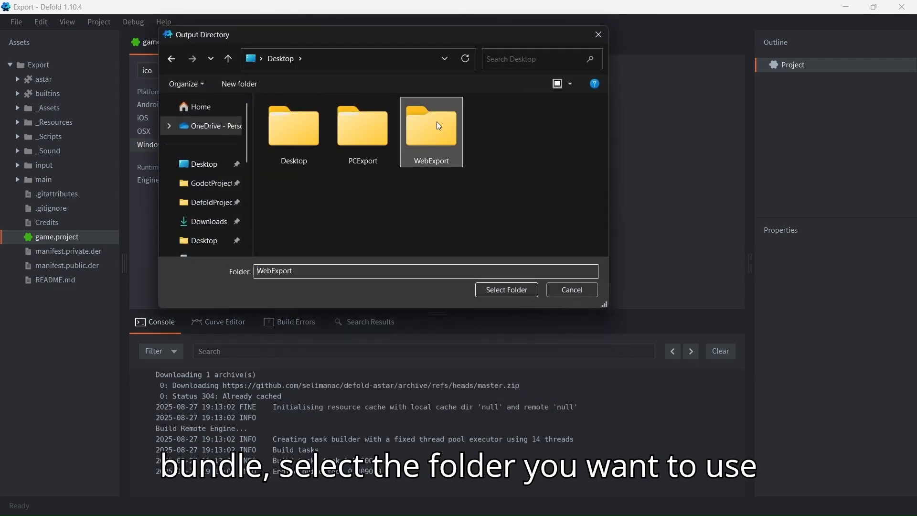
pyautogui.click(508, 289)
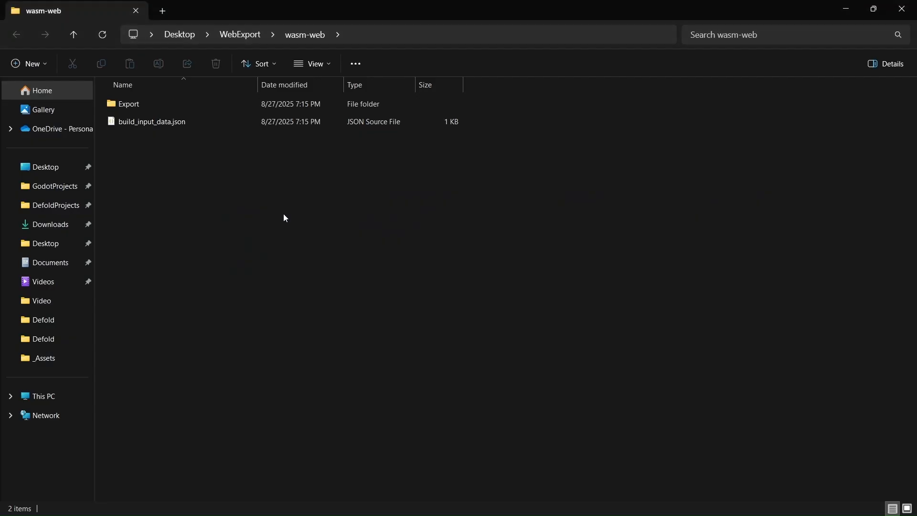
# - Open index.html from the Export folder inside wasm-web to test the web build in the browser, and close its page
pyautogui.click(171, 111)
pyautogui.doubleClick(170, 108)
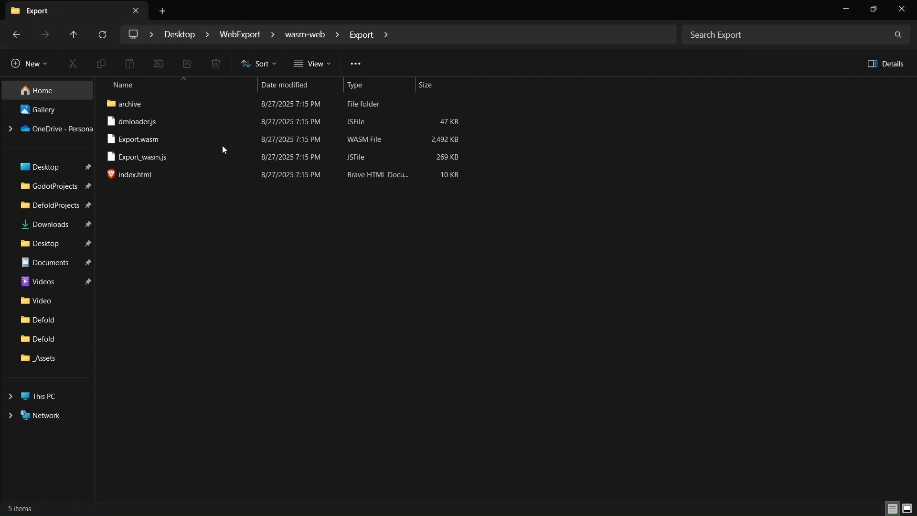
pyautogui.doubleClick(165, 180)
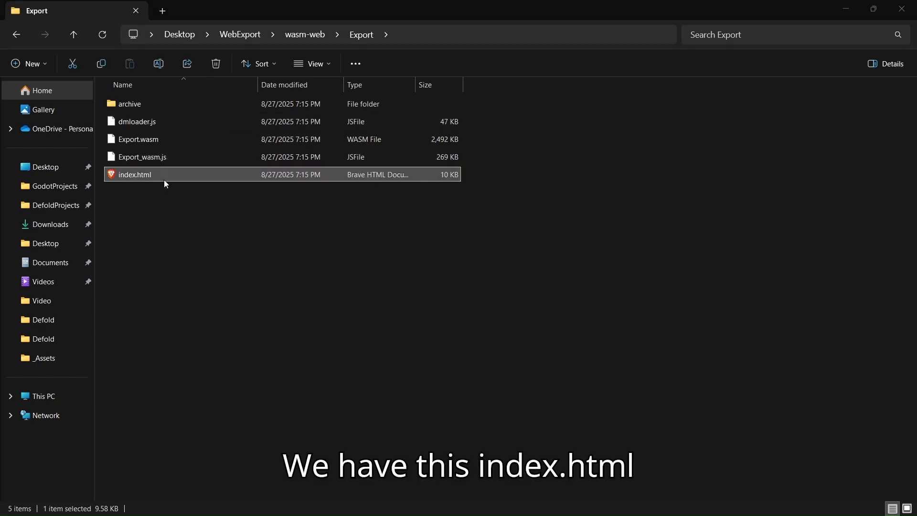
pyautogui.click(518, 428)
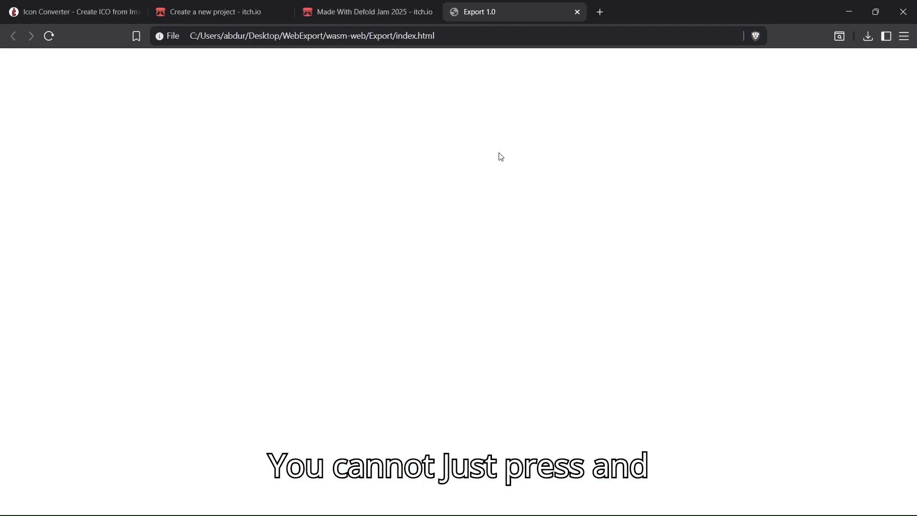
pyautogui.click(577, 11)
pyautogui.hotkey('alt', 'Tab')
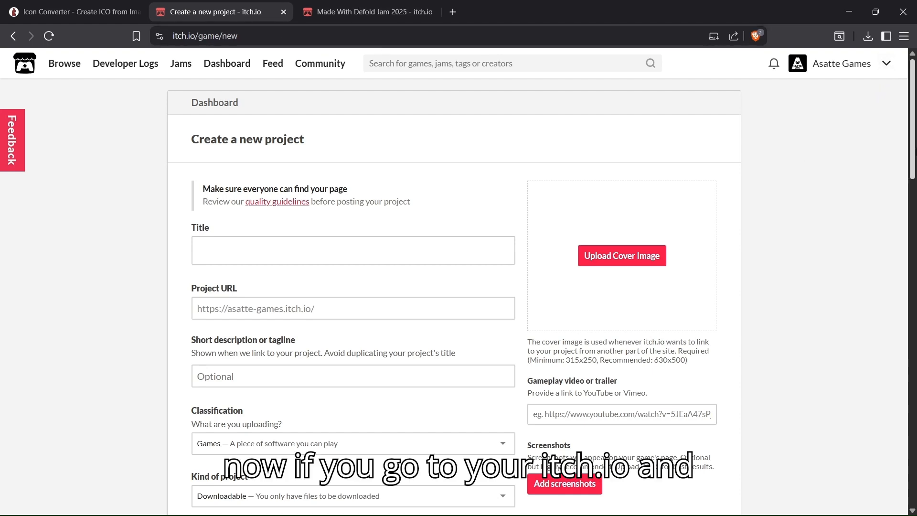
# - Examine the account menu and the new project form on itch.io, down to its pricing and uploads sections
pyautogui.click(886, 63)
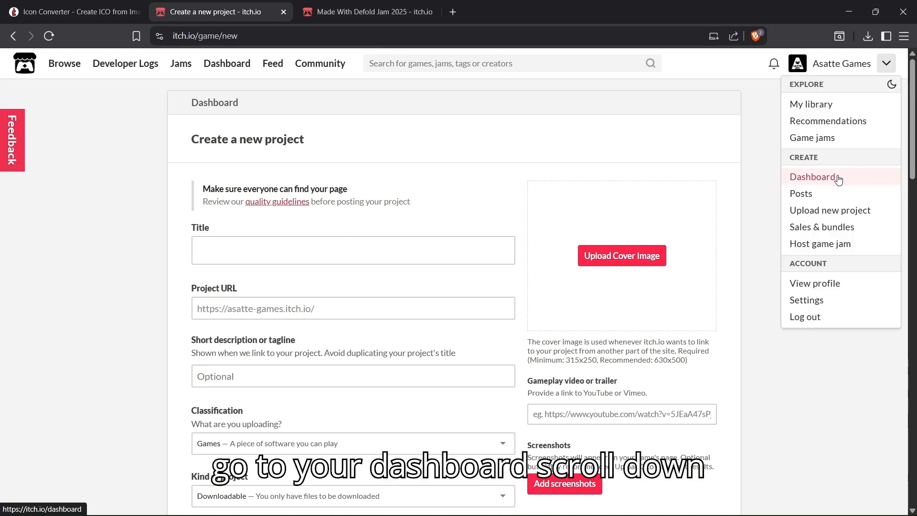
pyautogui.click(753, 157)
pyautogui.scroll(-1, 540, 217)
pyautogui.scroll(-6, 542, 221)
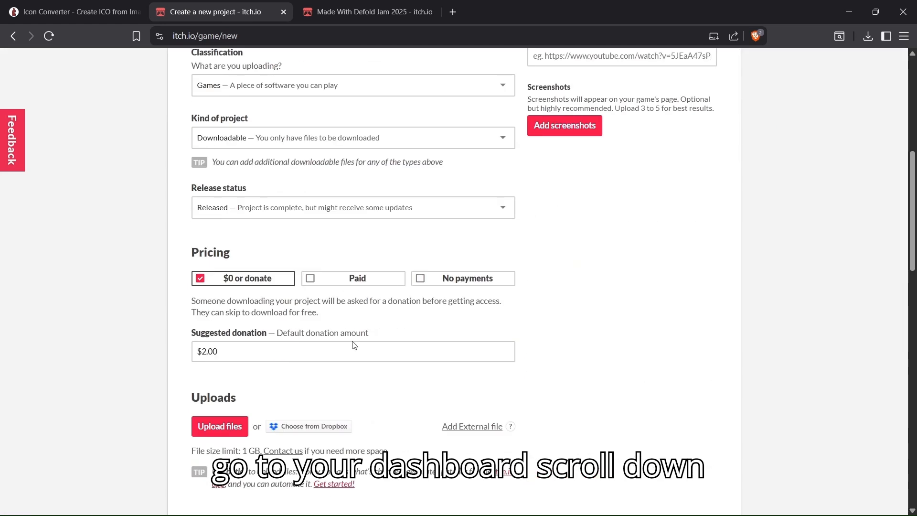
pyautogui.scroll(7, 424, 487)
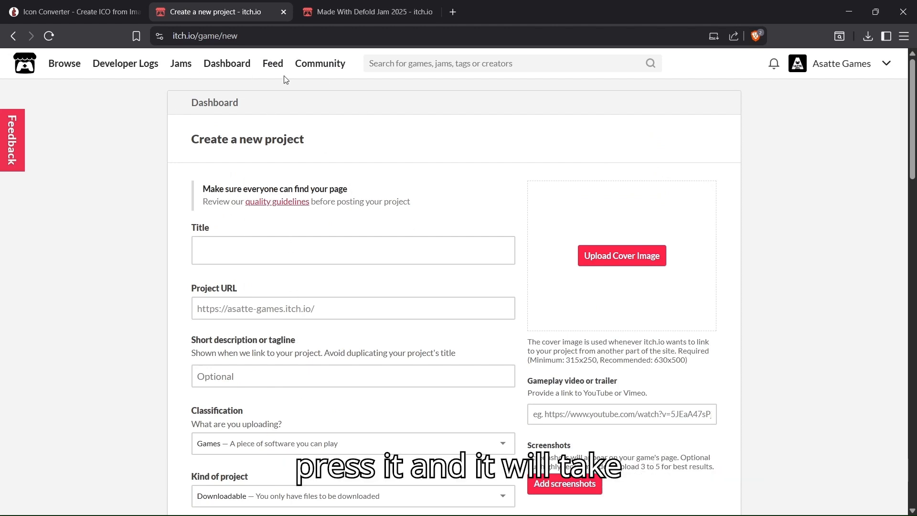
pyautogui.scroll(-2, 224, 170)
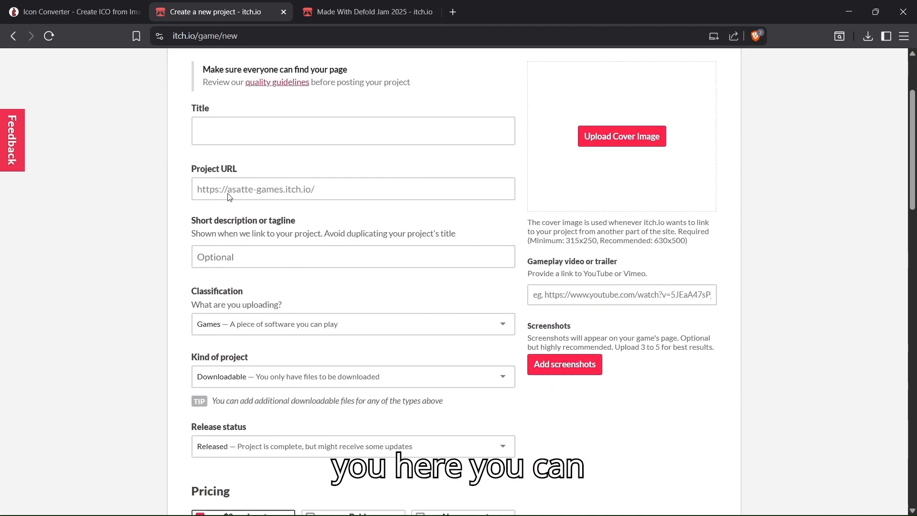
# - Title the new itch.io project "Top Down Game" and enter "Defold Game" as its short description
pyautogui.click(262, 136)
pyautogui.scroll(2, 335, 179)
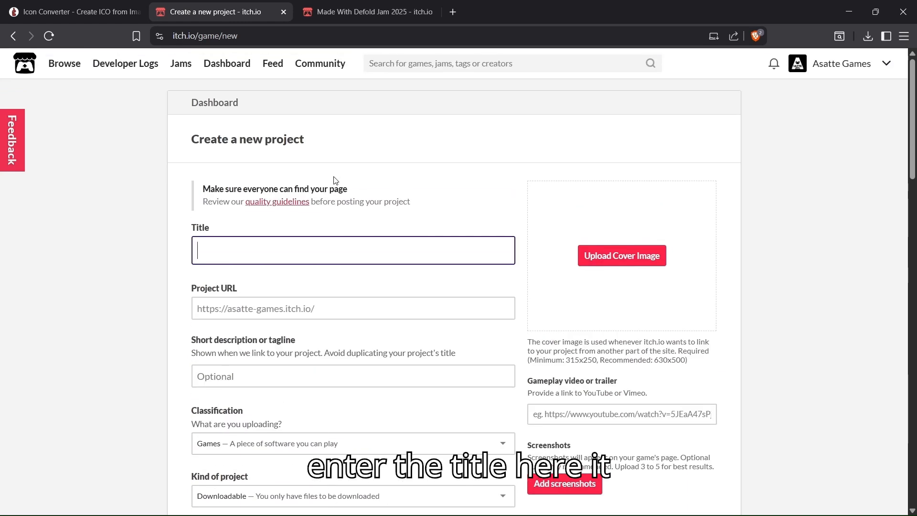
pyautogui.write('Top Down ')
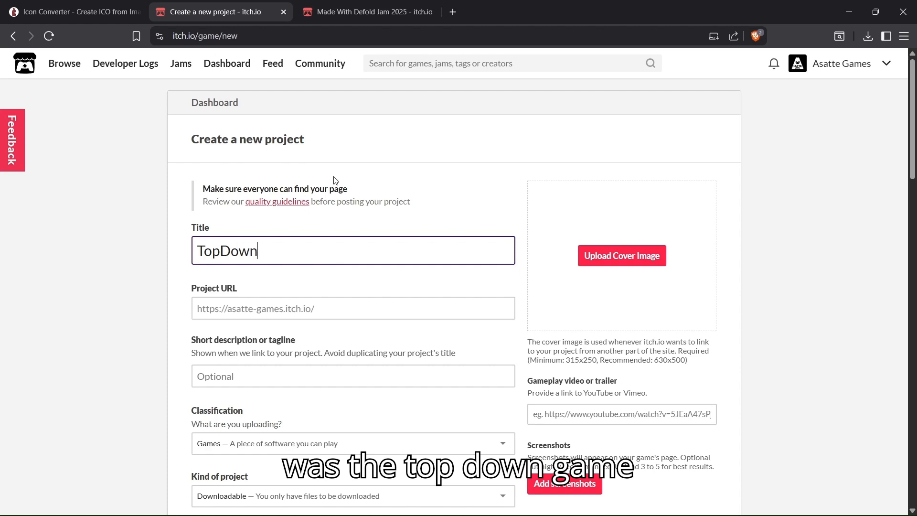
pyautogui.write('Game')
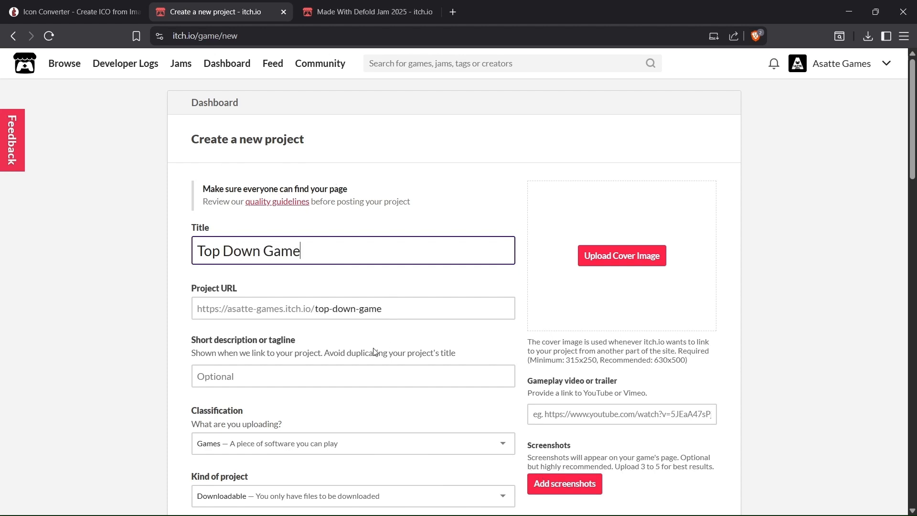
pyautogui.scroll(-2, 374, 352)
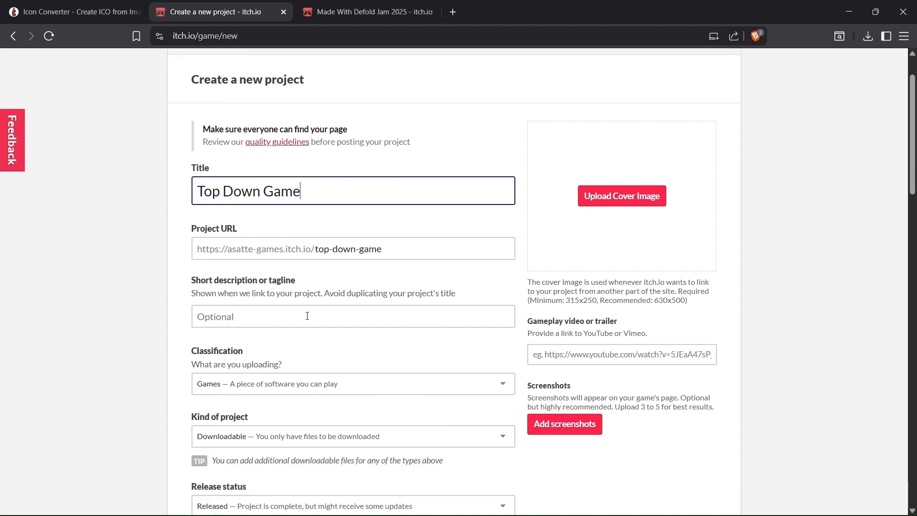
pyautogui.click(211, 316)
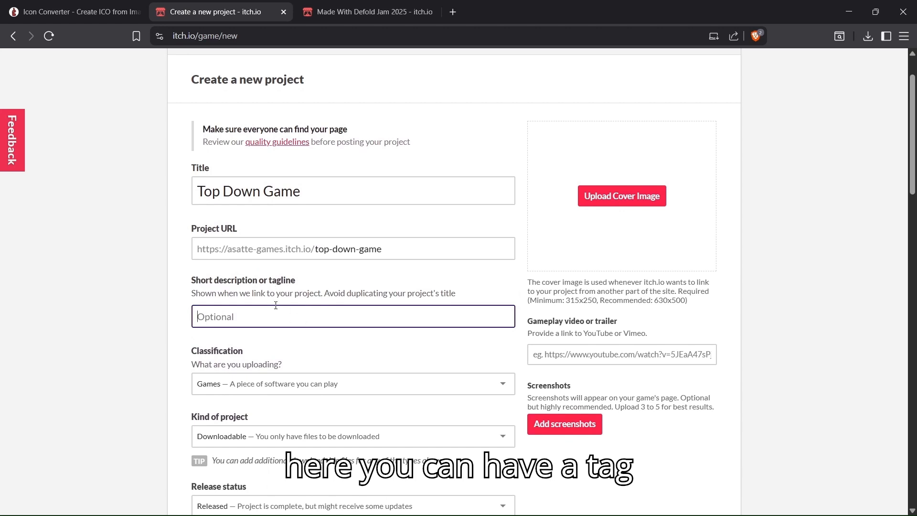
pyautogui.write('De')
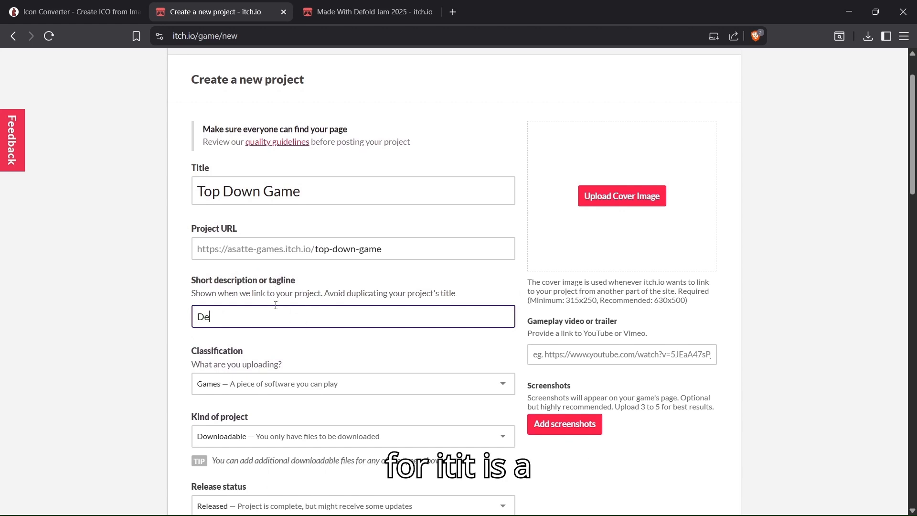
pyautogui.write('fold Game')
# - Upload ExportPC.zip from the x86_64-win32 folder in PCExport to the project and mark it as a Windows executable
pyautogui.scroll(-1, 275, 306)
pyautogui.scroll(-2, 239, 320)
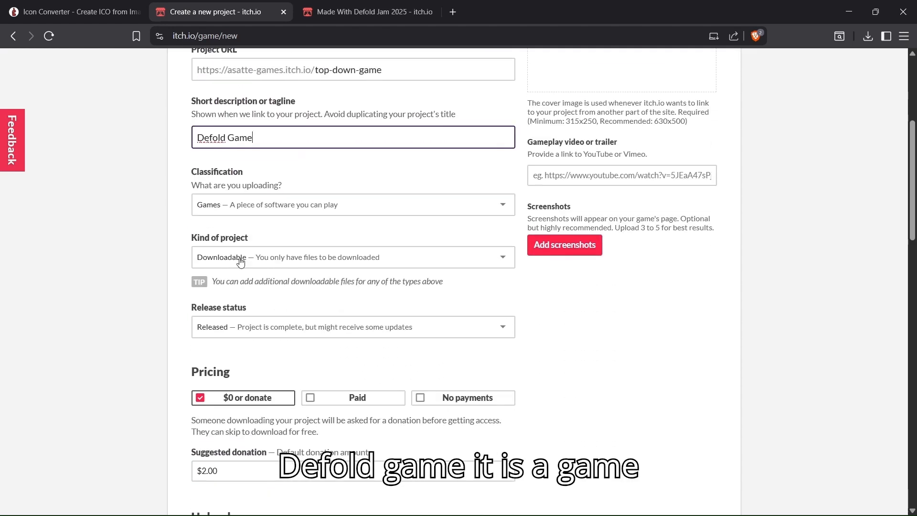
pyautogui.scroll(-3, 243, 272)
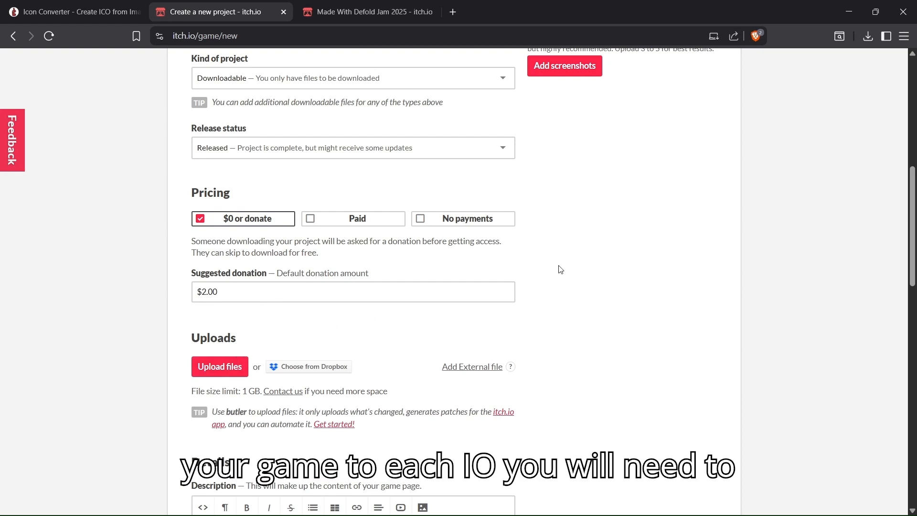
pyautogui.scroll(-2, 210, 244)
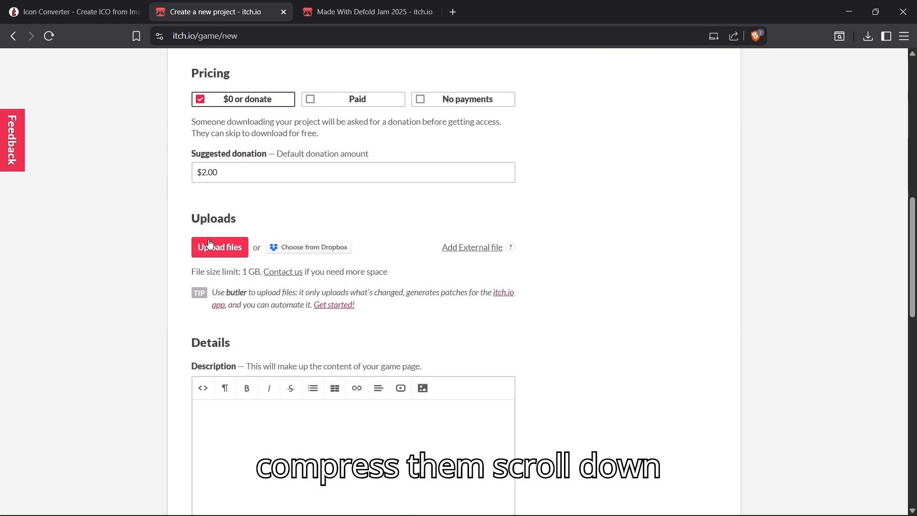
pyautogui.click(225, 250)
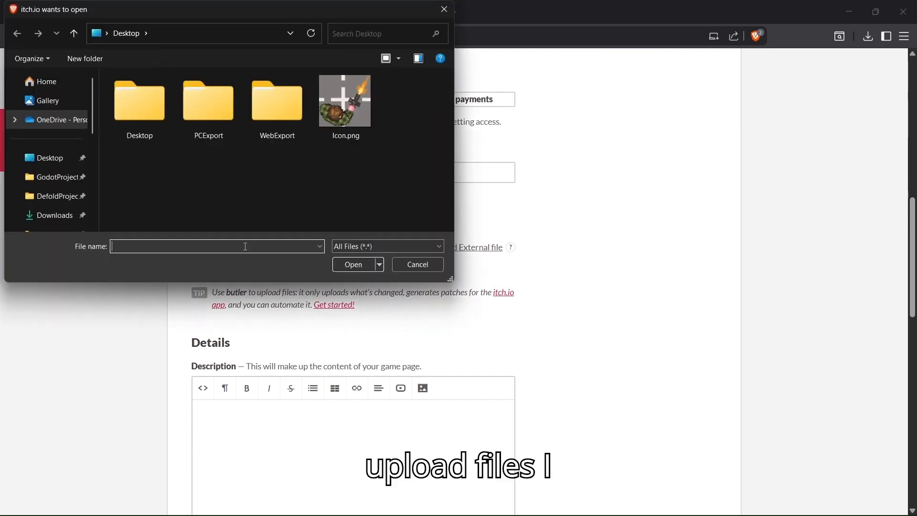
pyautogui.doubleClick(225, 103)
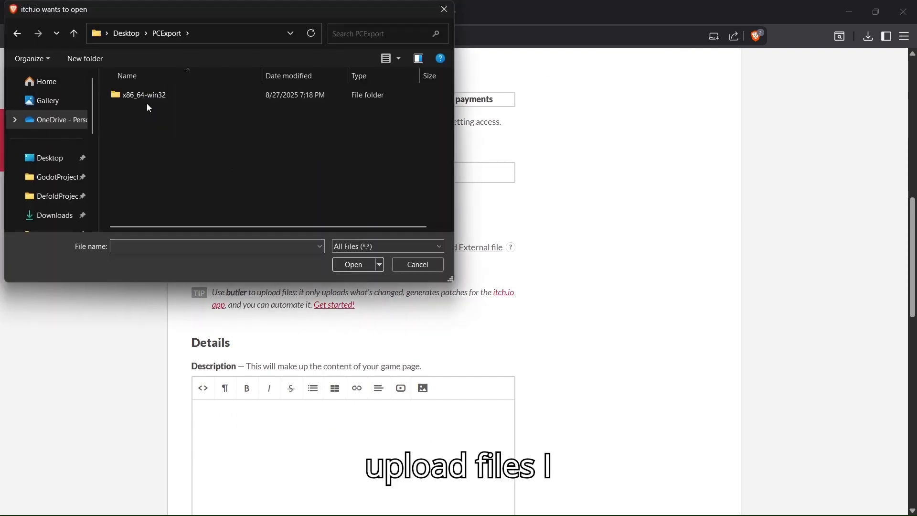
pyautogui.doubleClick(152, 93)
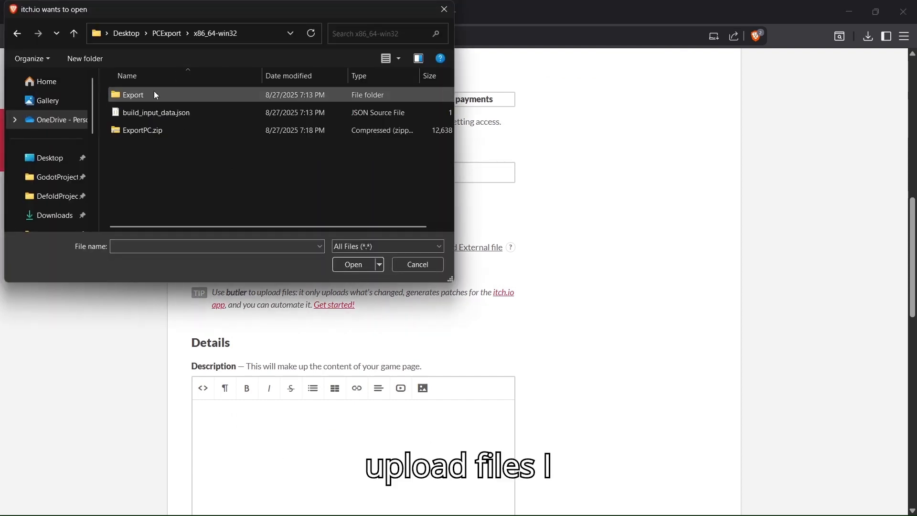
pyautogui.doubleClick(173, 132)
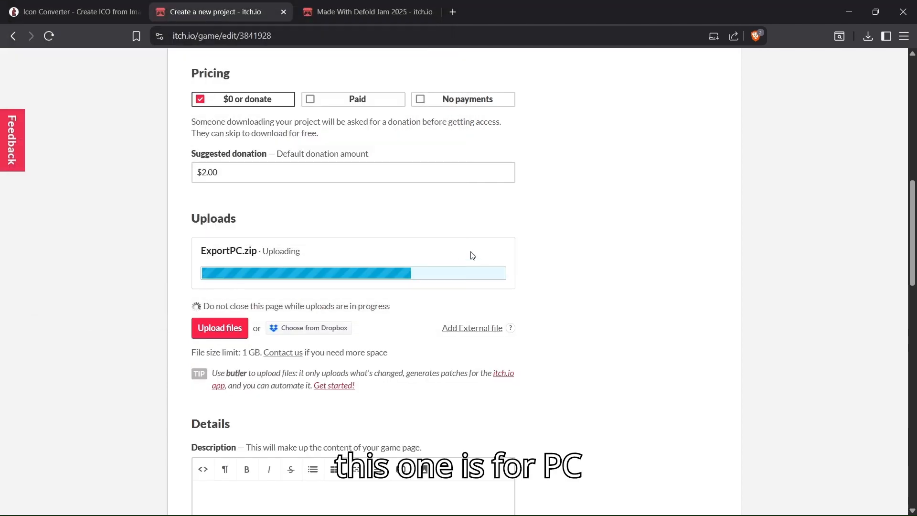
pyautogui.scroll(-1, 421, 258)
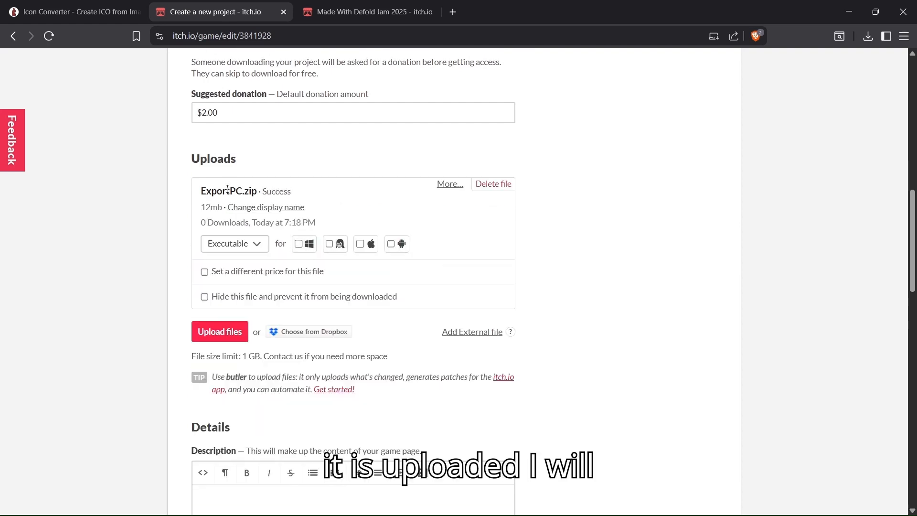
pyautogui.click(299, 244)
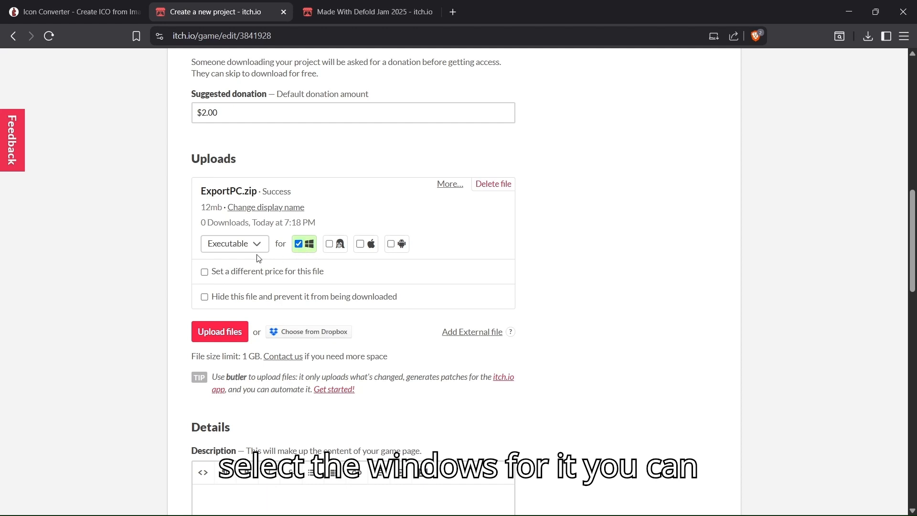
# - Upload ExportWeb.zip from the wasm-web folder in WebExport to the itch.io project
pyautogui.click(219, 333)
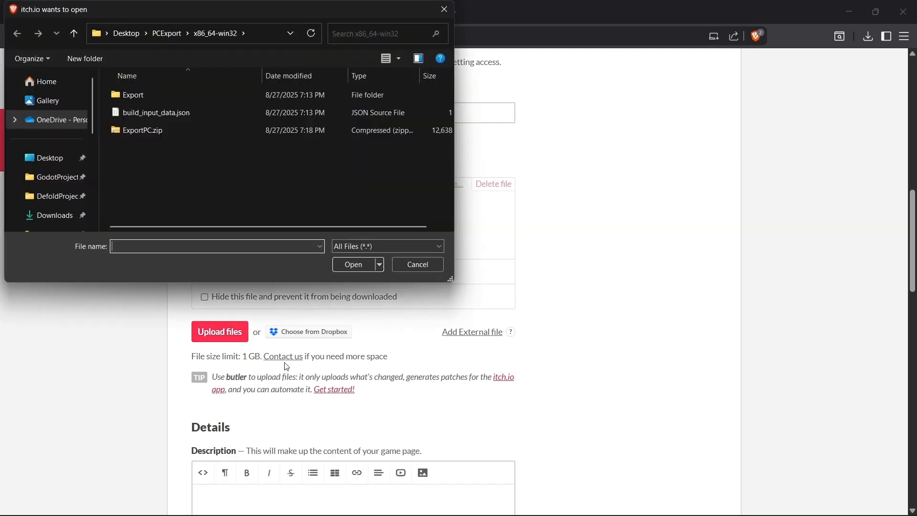
pyautogui.click(56, 33)
pyautogui.click(105, 45)
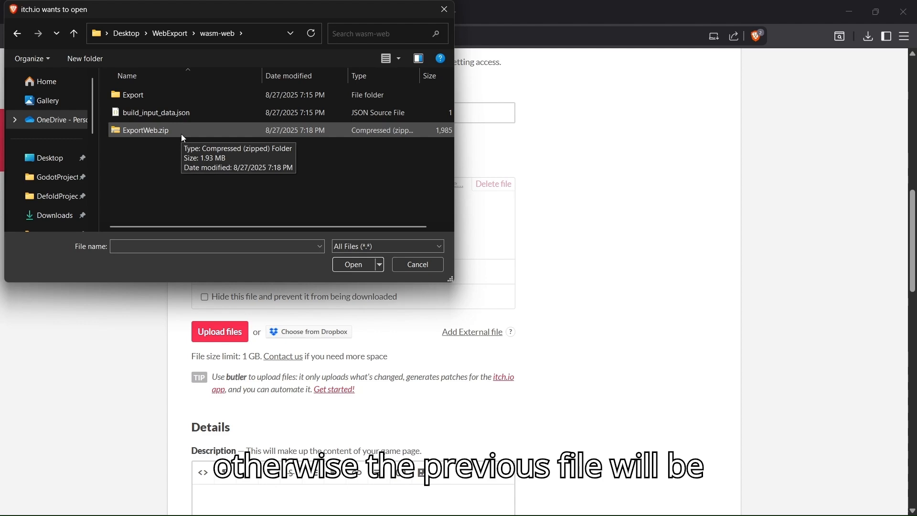
pyautogui.doubleClick(183, 134)
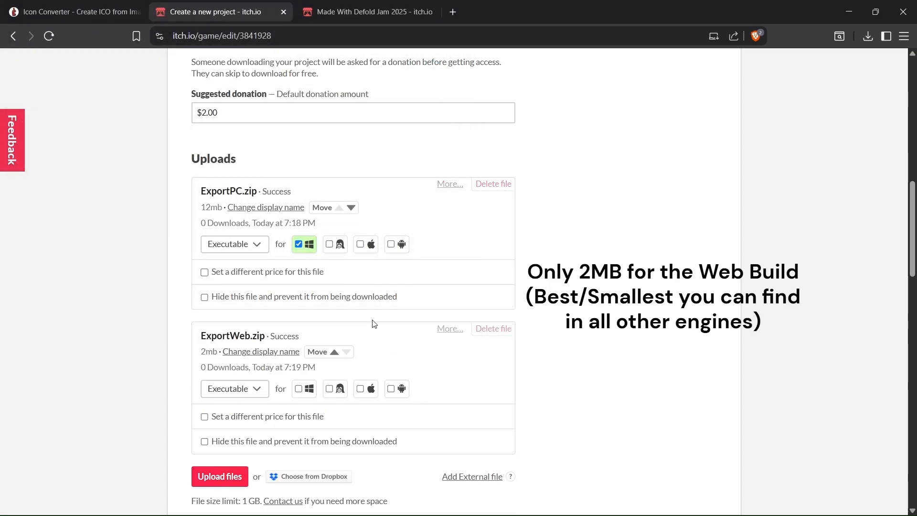
# - Set the kind of project to HTML and mark ExportWeb.zip as the file played in the browser
pyautogui.scroll(6, 195, 180)
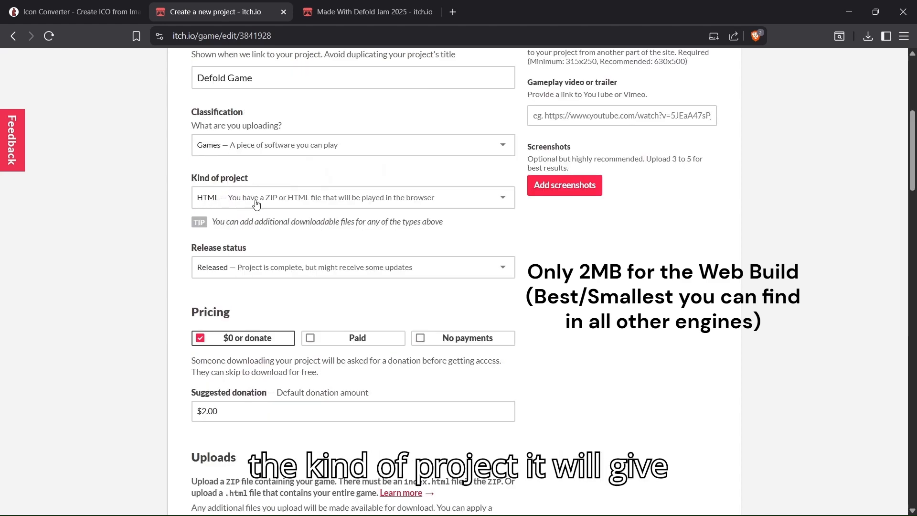
pyautogui.scroll(-10, 271, 251)
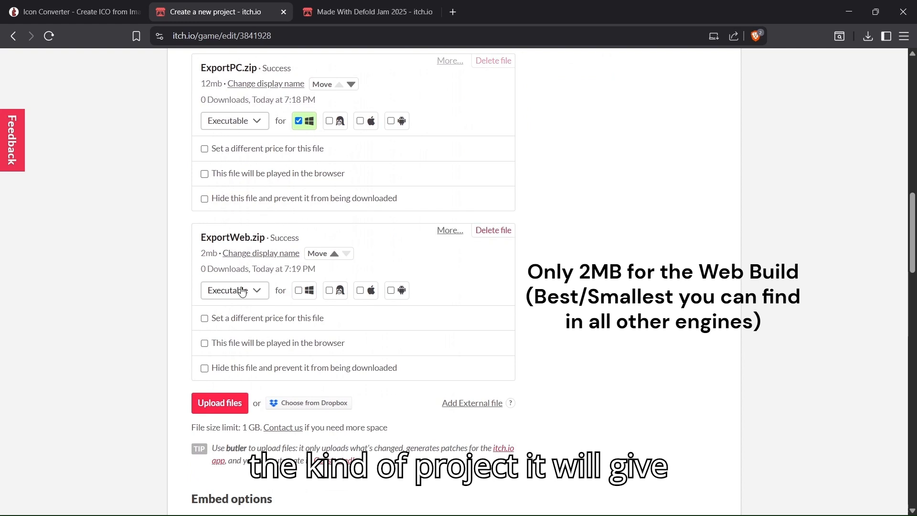
pyautogui.click(244, 343)
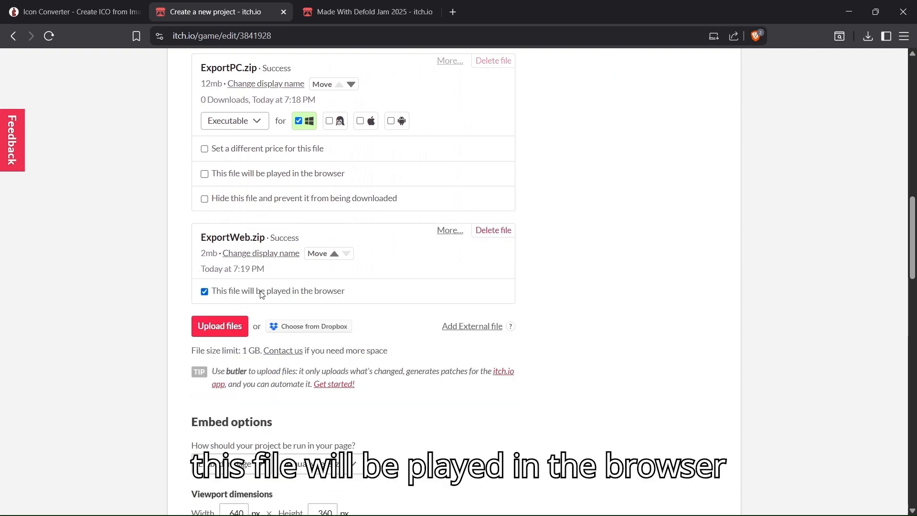
# - Enable the Fullscreen button in the frame options of the project's embed settings
pyautogui.scroll(-1, 335, 296)
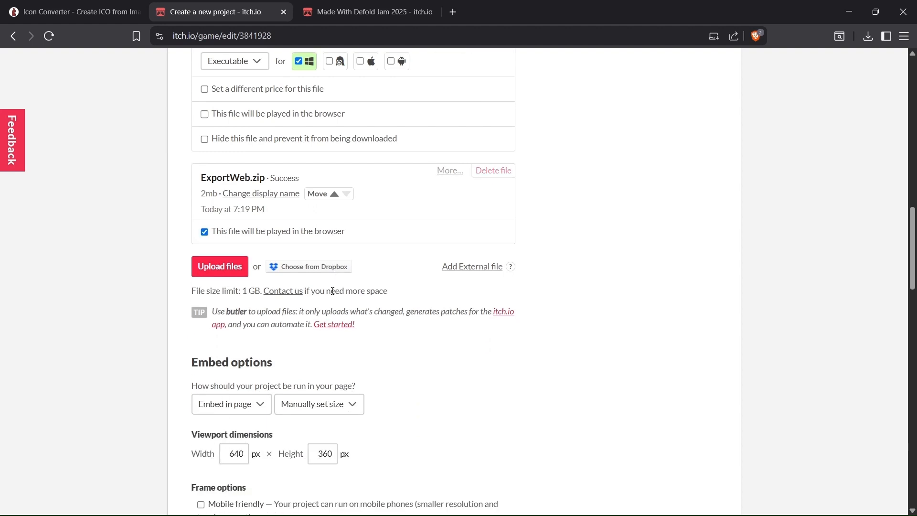
pyautogui.scroll(-3, 443, 297)
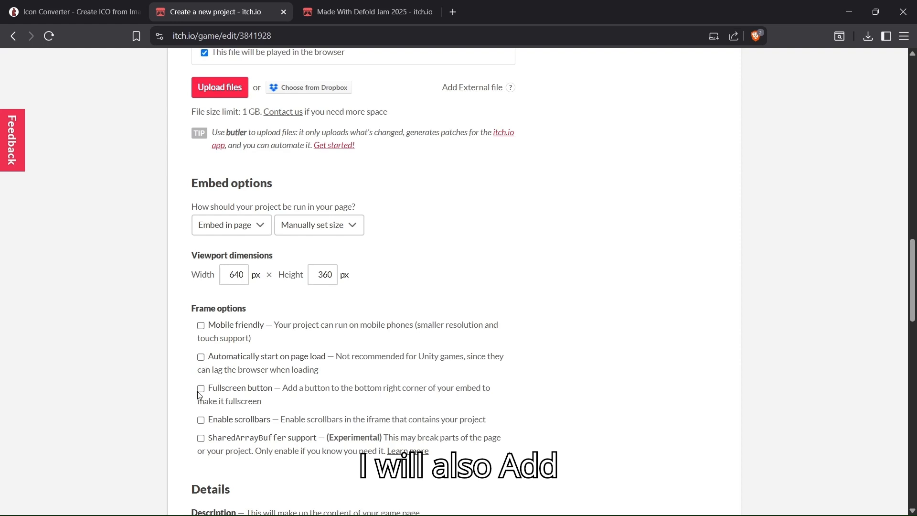
pyautogui.click(201, 389)
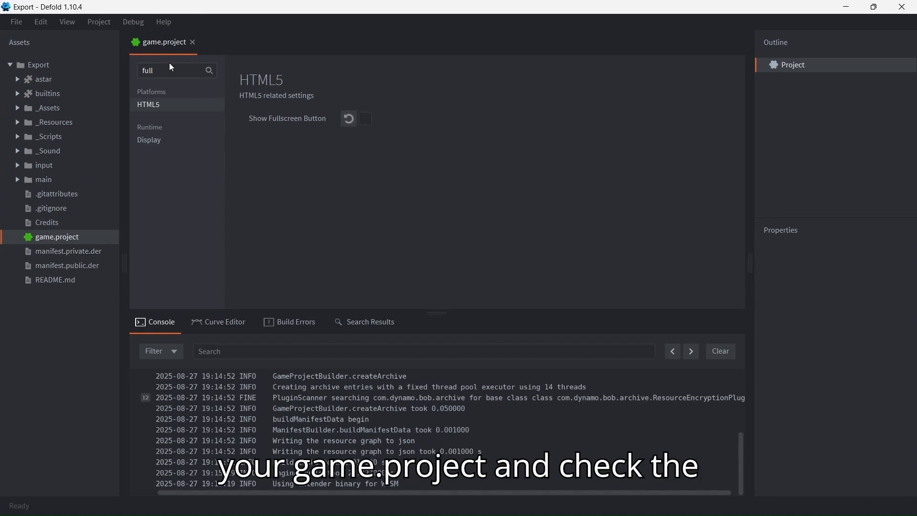
# - Look up the Display settings in Defold's game.project and set the itch.io viewport dimensions to 960 × 640 px
pyautogui.doubleClick(171, 67)
pyautogui.write('dis')
pyautogui.click(180, 142)
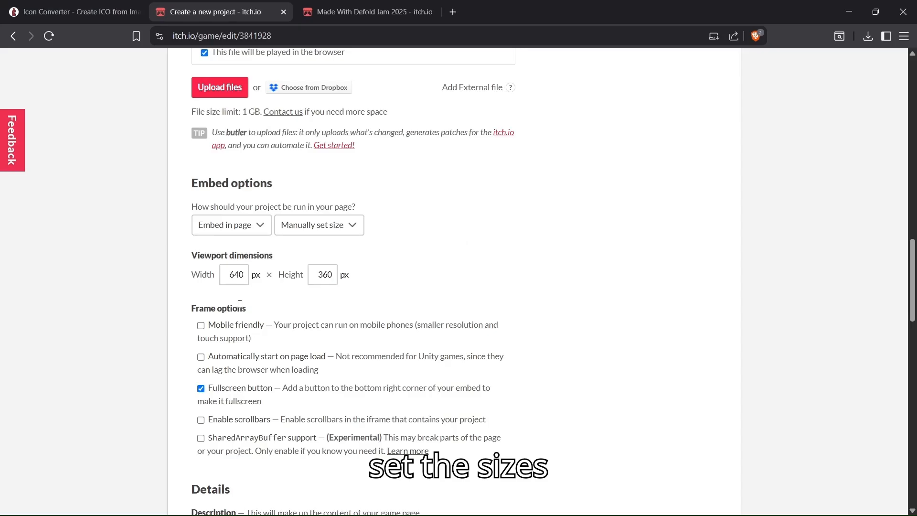
pyautogui.write('6')
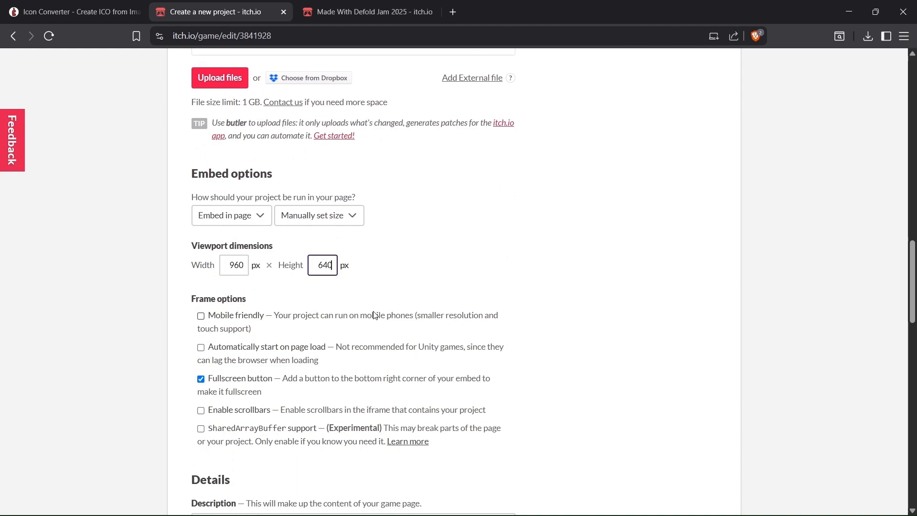
pyautogui.click(648, 237)
# - Upload Icon.png from the Desktop as the project's cover image
pyautogui.scroll(-5, 642, 243)
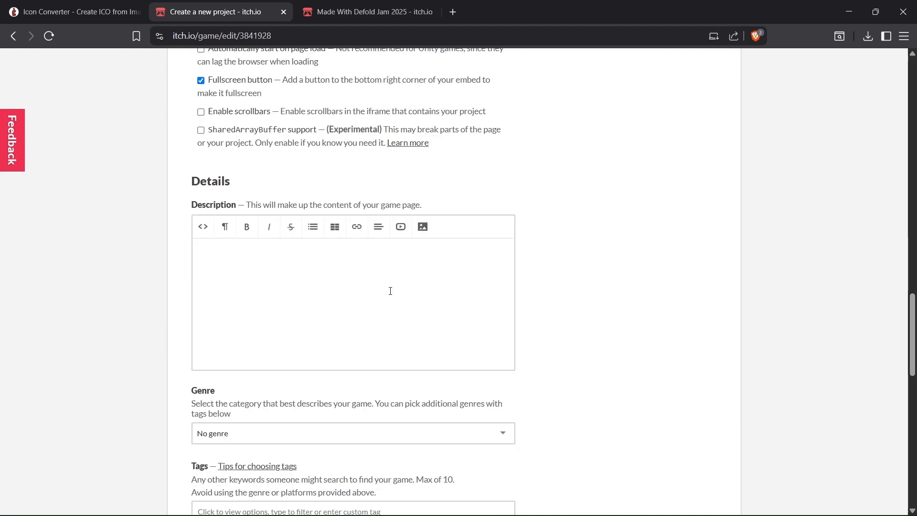
pyautogui.scroll(1, 393, 267)
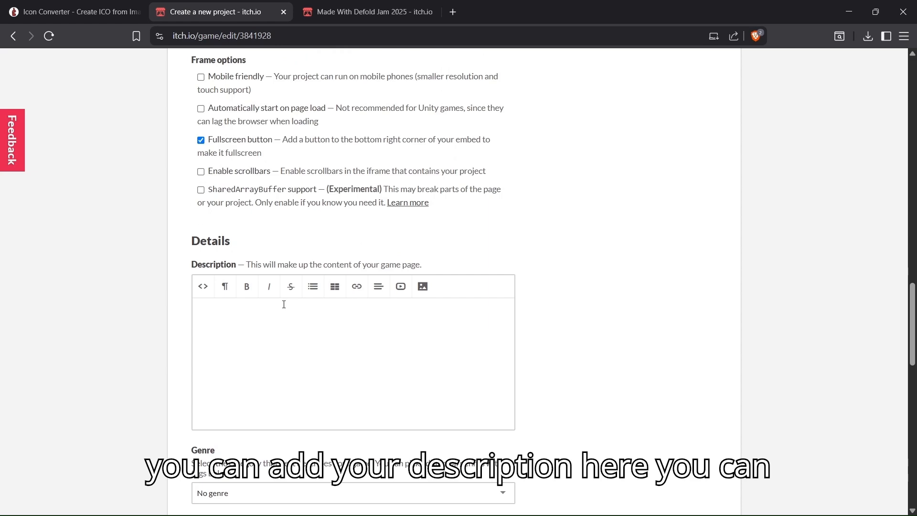
pyautogui.scroll(-4, 287, 310)
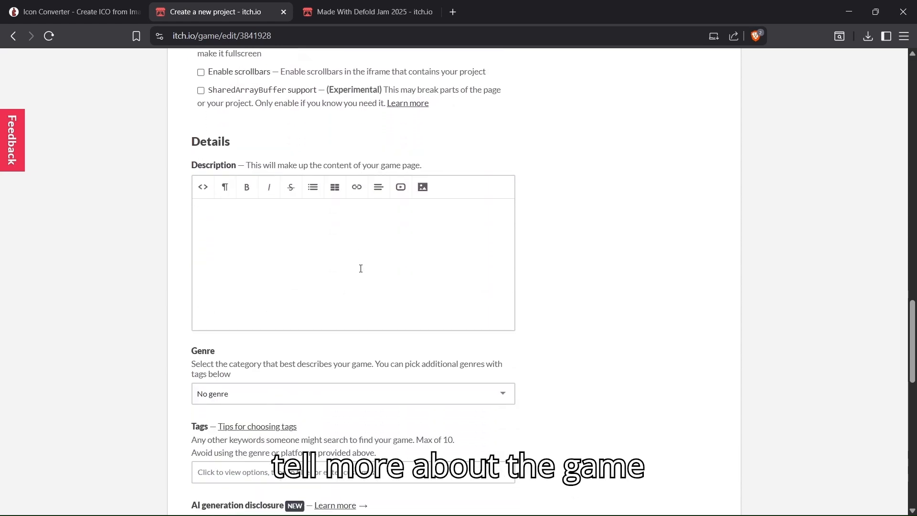
pyautogui.scroll(15, 362, 270)
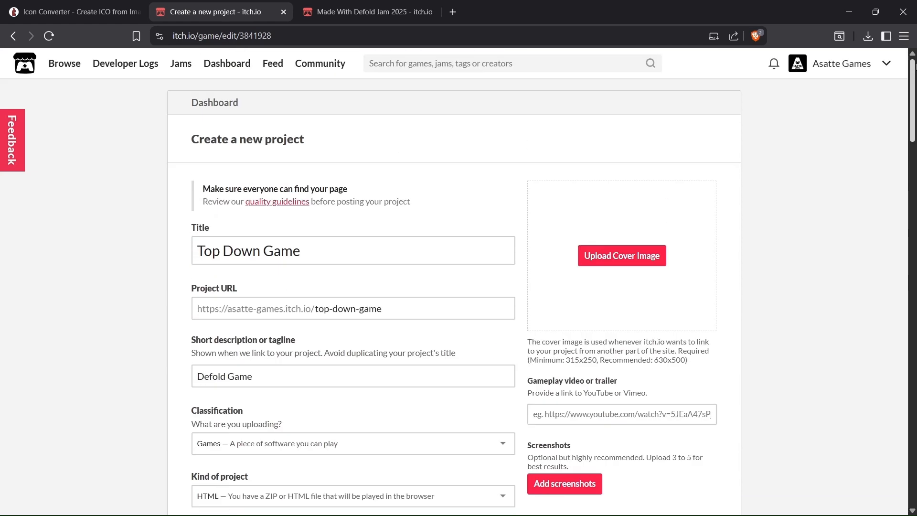
pyautogui.click(649, 266)
pyautogui.click(50, 157)
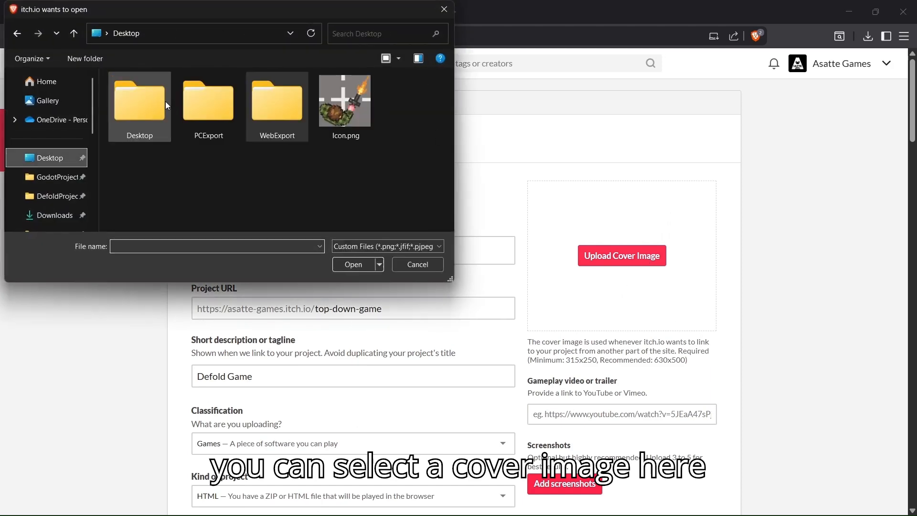
pyautogui.doubleClick(352, 115)
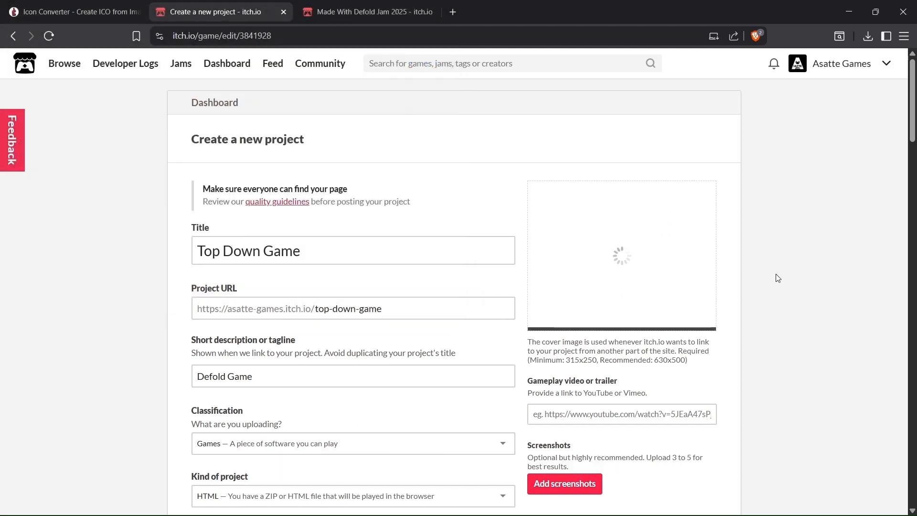
# - Examine the recommended cover image size and the gameplay video or trailer field of the project form
pyautogui.scroll(-1, 776, 278)
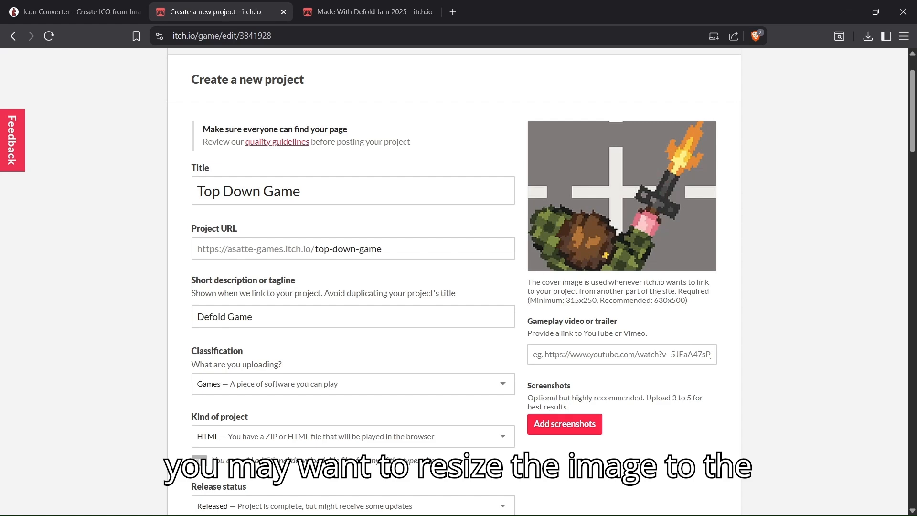
pyautogui.moveTo(689, 300); pyautogui.dragTo(597, 302)
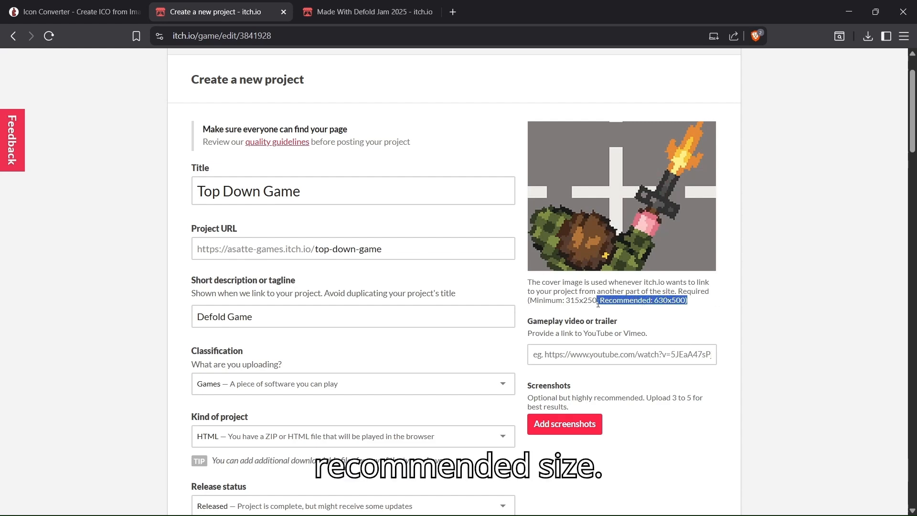
pyautogui.click(669, 289)
pyautogui.scroll(-1, 670, 289)
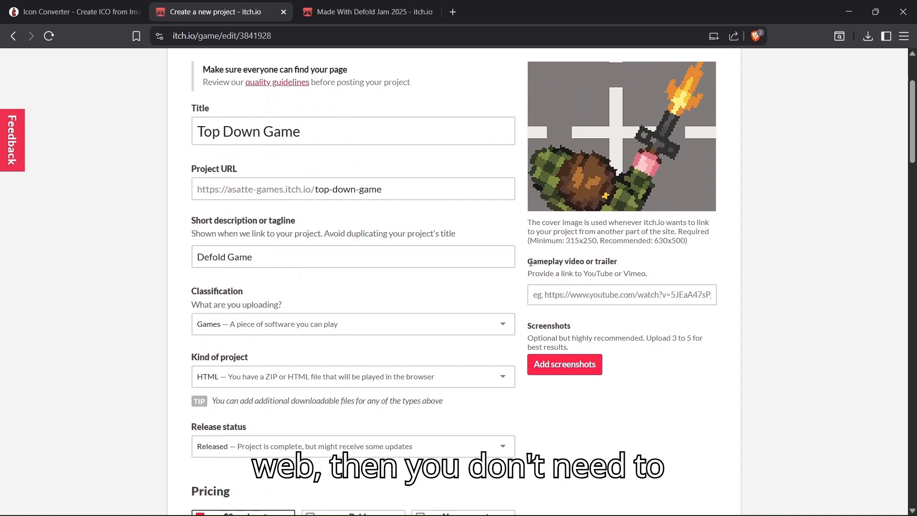
pyautogui.moveTo(530, 262); pyautogui.dragTo(616, 262)
pyautogui.doubleClick(612, 262)
pyautogui.click(638, 270)
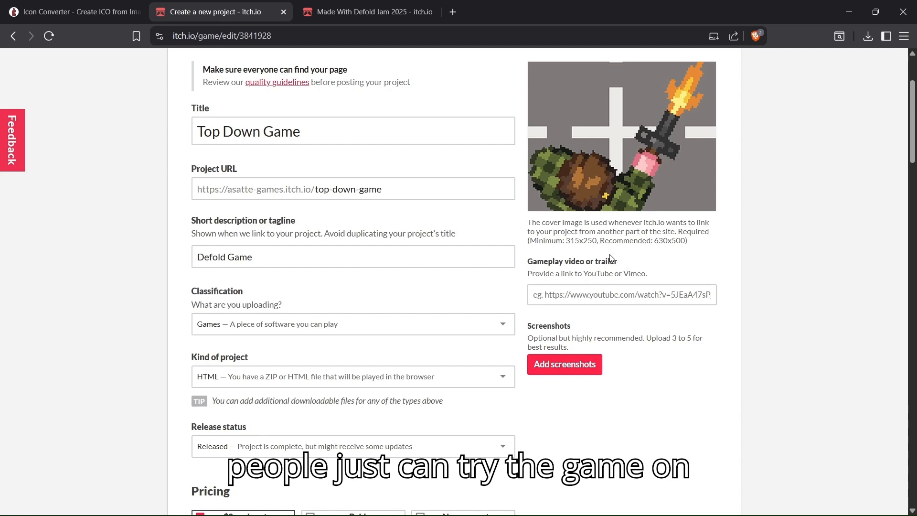
pyautogui.scroll(1, 764, 253)
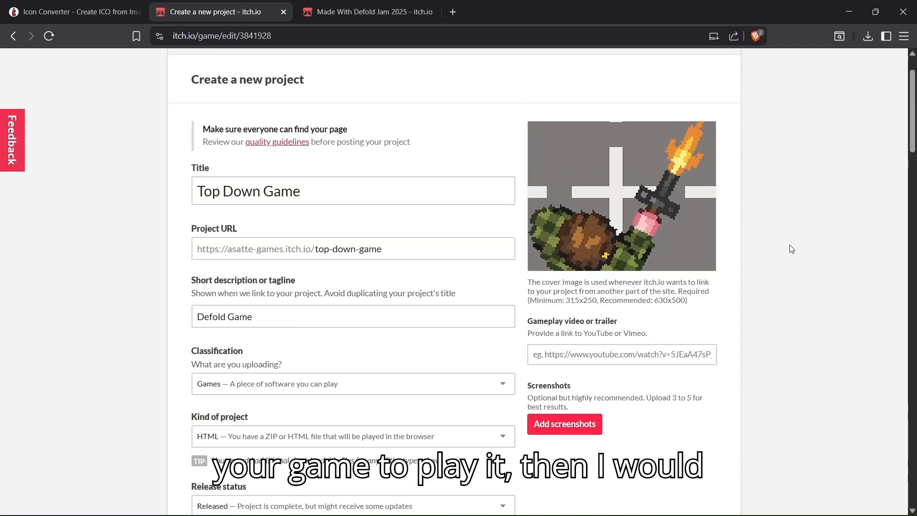
pyautogui.click(557, 354)
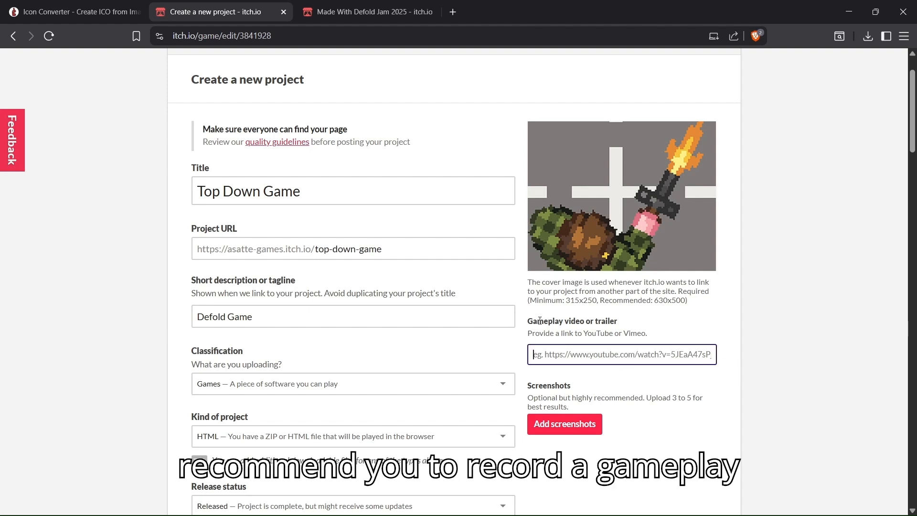
pyautogui.moveTo(526, 324); pyautogui.dragTo(627, 323)
pyautogui.click(632, 359)
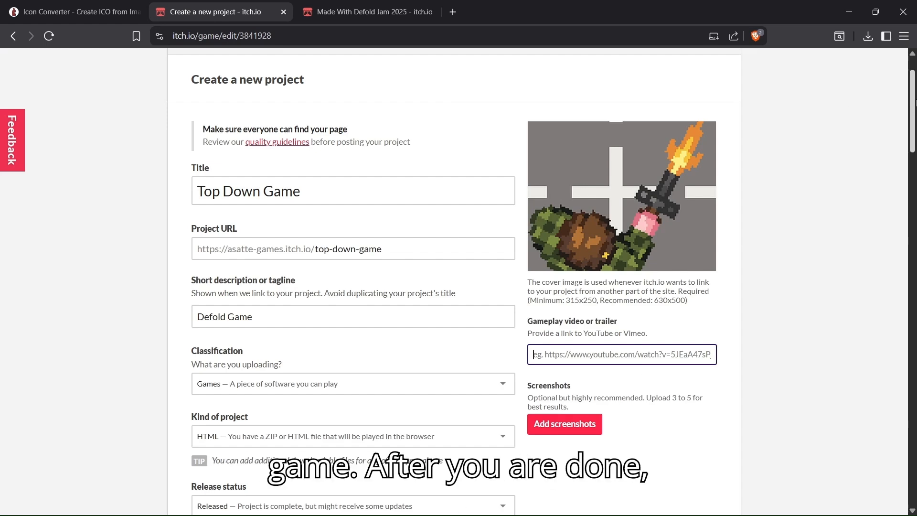
# - Review the genre choices without picking one and add the custom tag "defold" to the project
pyautogui.moveTo(913, 102); pyautogui.dragTo(913, 308)
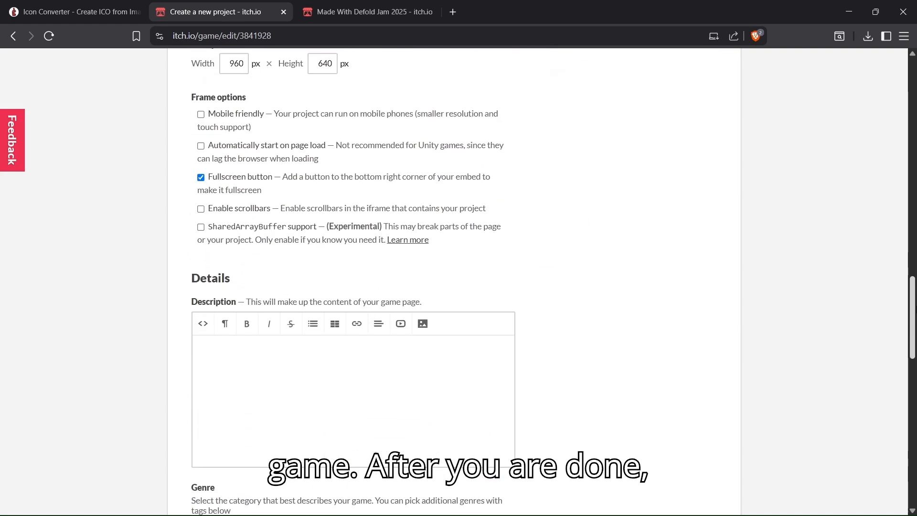
pyautogui.click(311, 109)
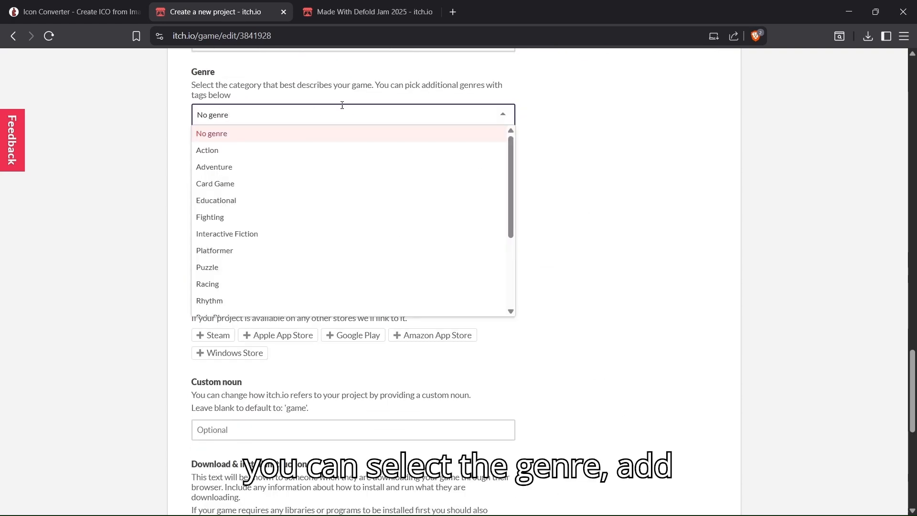
pyautogui.click(608, 192)
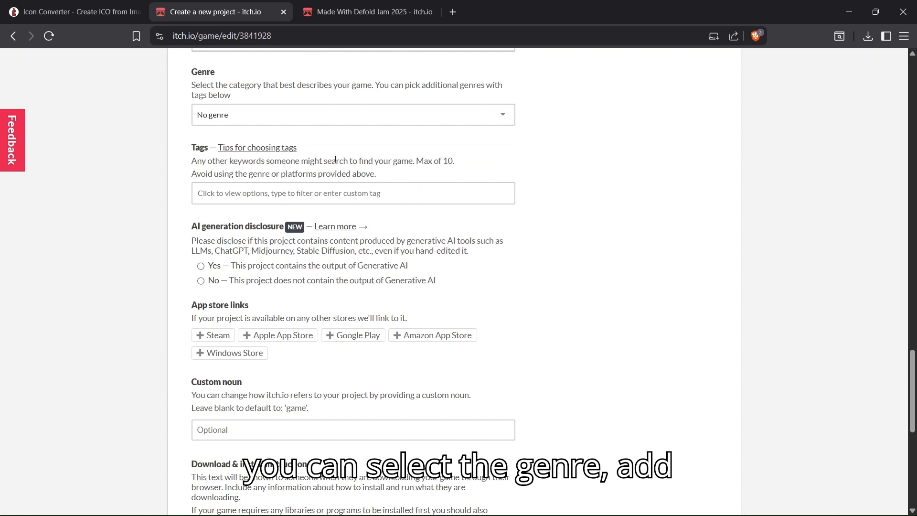
pyautogui.click(297, 192)
pyautogui.write('defold')
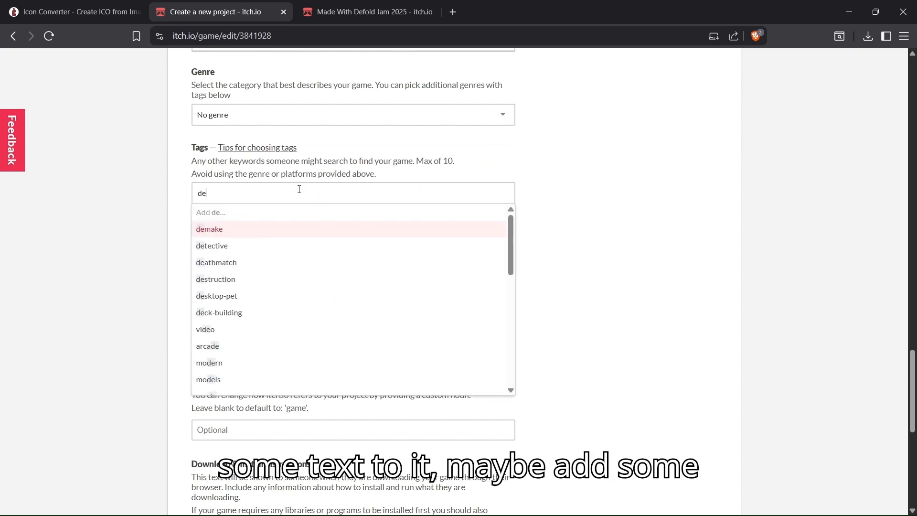
pyautogui.press('Return')
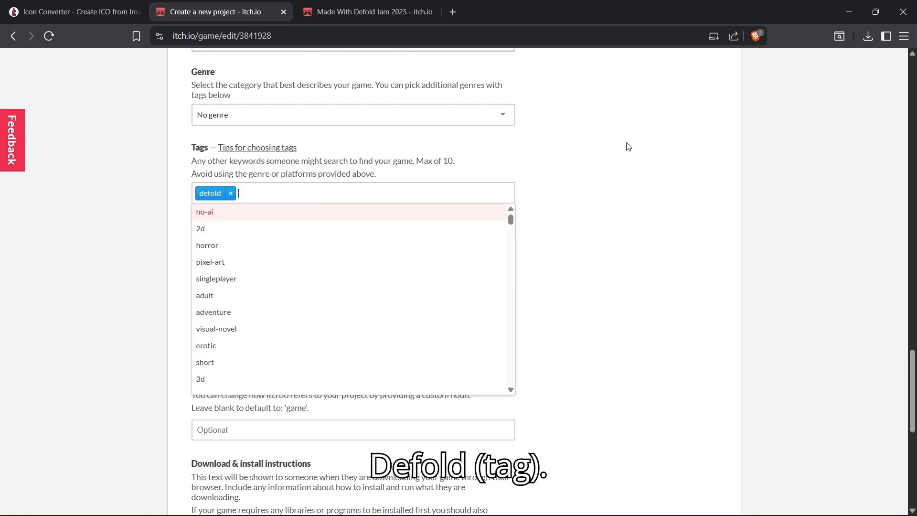
pyautogui.click(569, 145)
# - Leave the download instructions empty and save the project page with Draft visibility
pyautogui.scroll(-5, 503, 221)
pyautogui.scroll(-3, 436, 245)
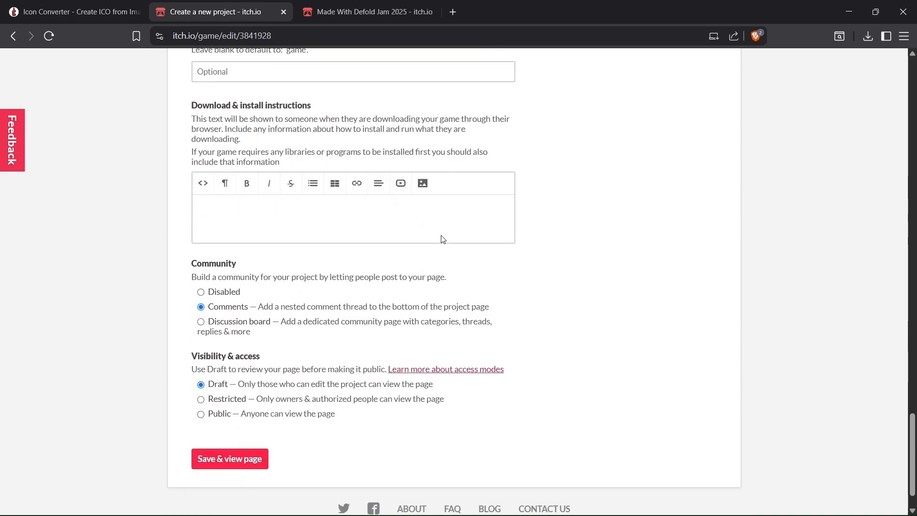
pyautogui.click(244, 199)
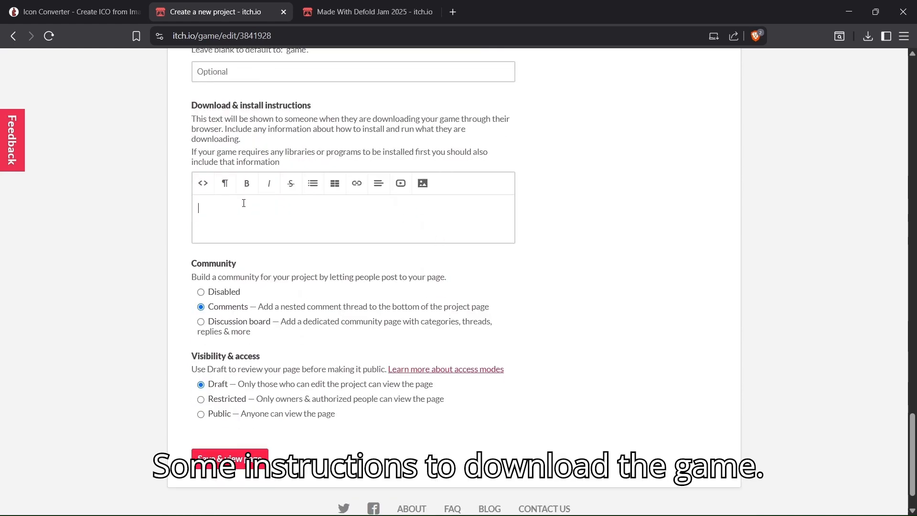
pyautogui.scroll(-1, 245, 207)
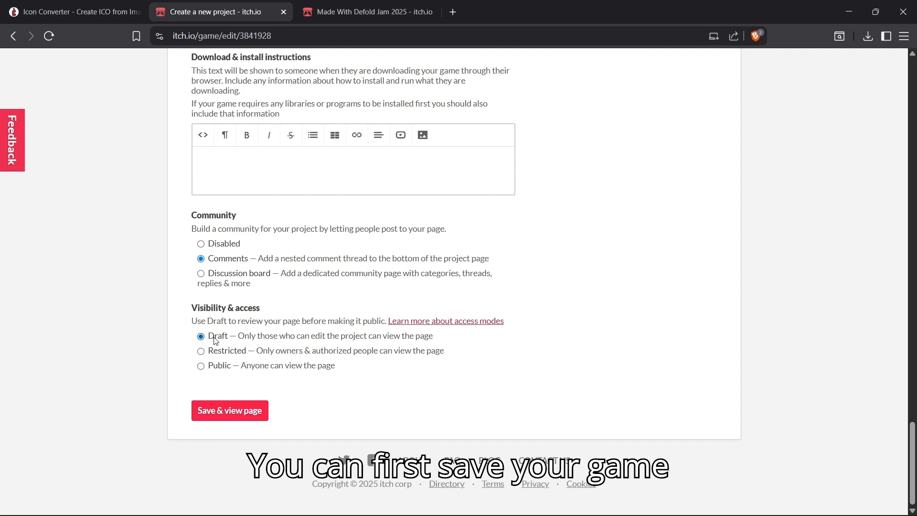
pyautogui.click(229, 412)
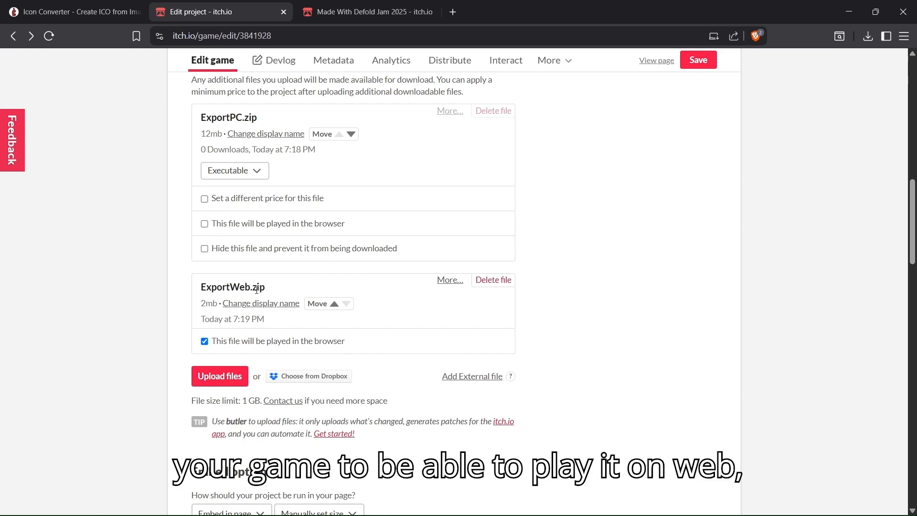
# - Check the index.html requirement for the ZIP file in the Uploads section of the saved project
pyautogui.scroll(1, 254, 287)
pyautogui.moveTo(404, 112); pyautogui.dragTo(451, 113)
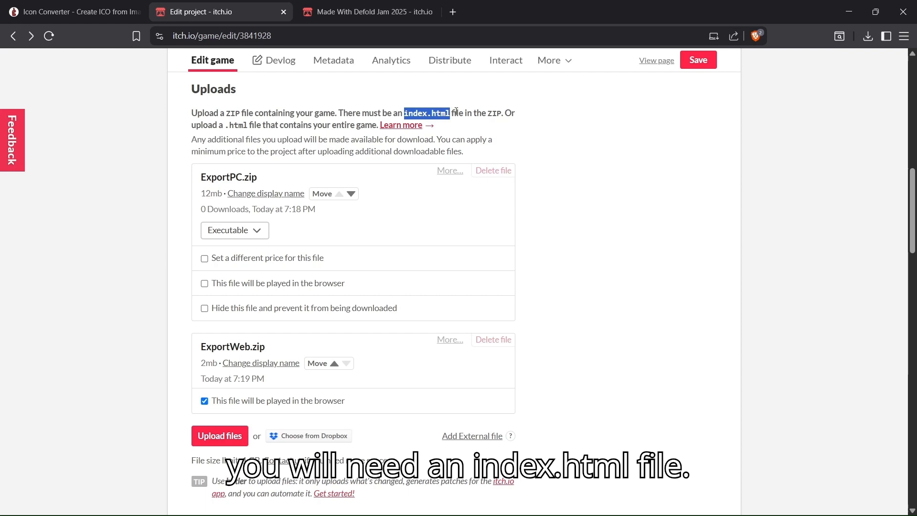
pyautogui.click(459, 111)
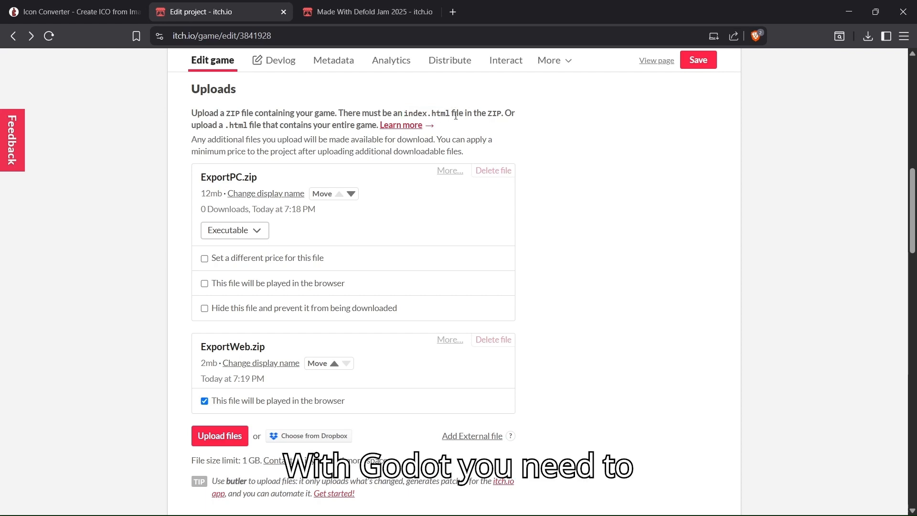
# - Save the project with its PC and web uploads and view its project page
pyautogui.moveTo(450, 112); pyautogui.dragTo(403, 113)
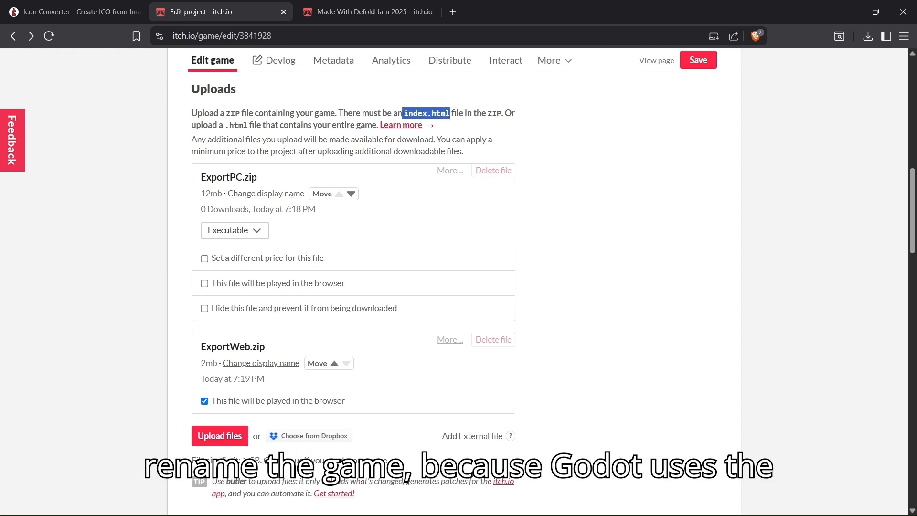
pyautogui.click(458, 116)
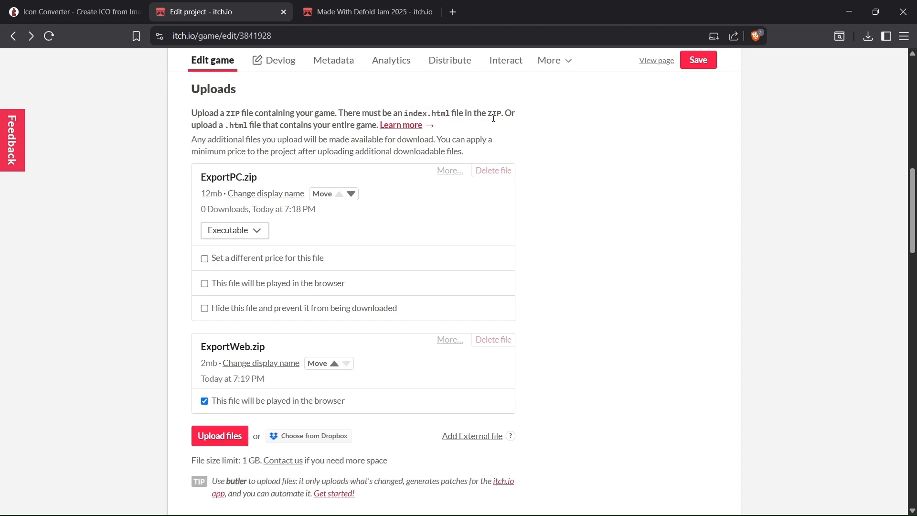
pyautogui.click(700, 61)
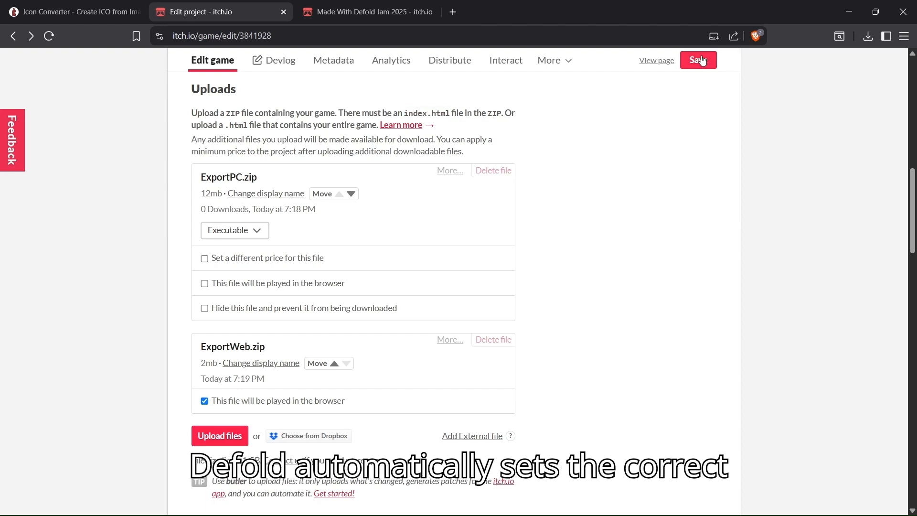
pyautogui.click(662, 61)
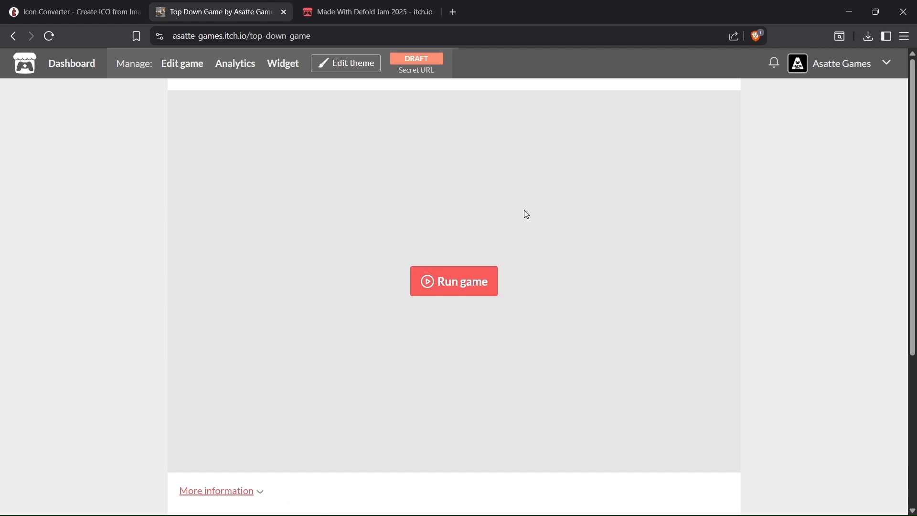
# - Run the browser build in full screen and start the game from its main menu
pyautogui.click(444, 290)
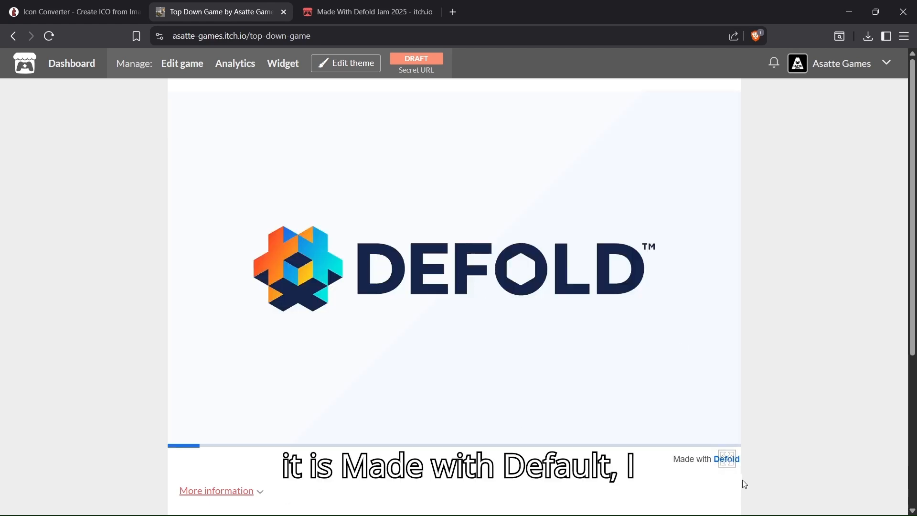
pyautogui.click(727, 459)
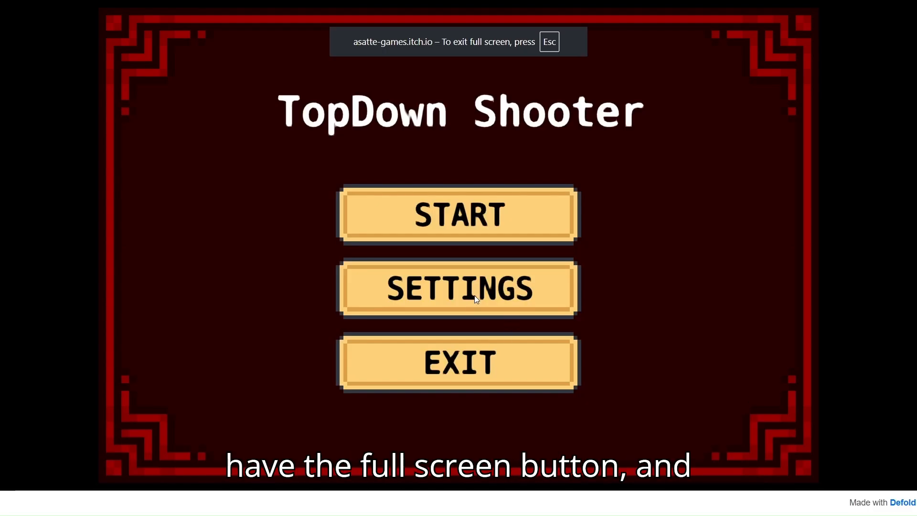
pyautogui.click(476, 299)
pyautogui.click(483, 341)
pyautogui.click(483, 213)
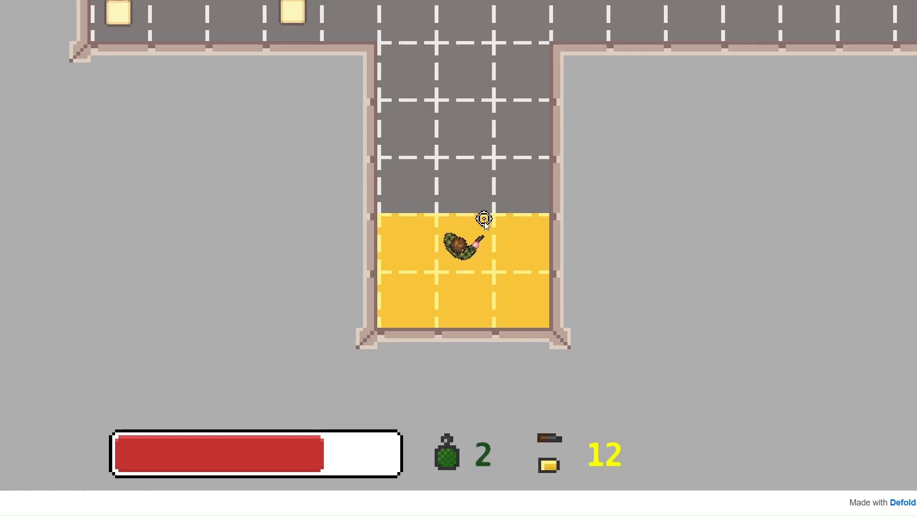
# - Play-test the web build by moving the character, shooting and looting the crates, and leave full screen
pyautogui.press('w')
pyautogui.click(443, 134)
pyautogui.click(440, 135)
pyautogui.press('a')
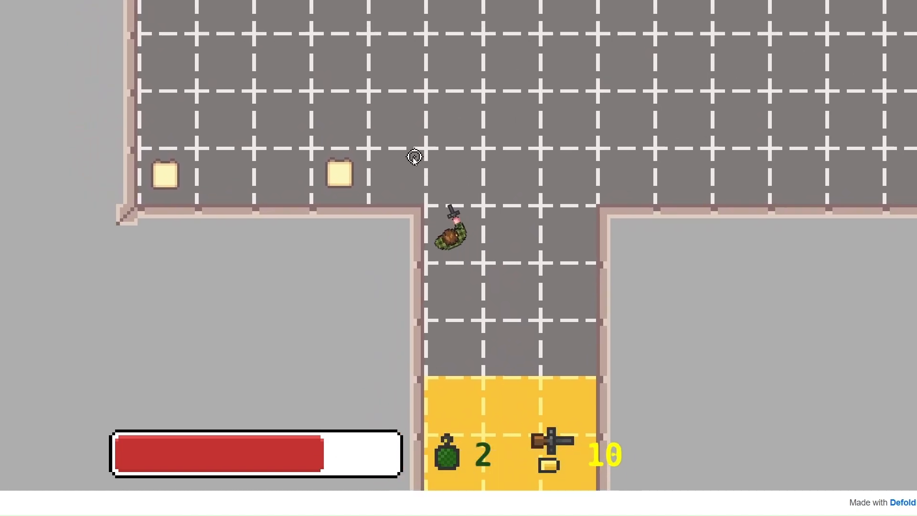
pyautogui.press('s')
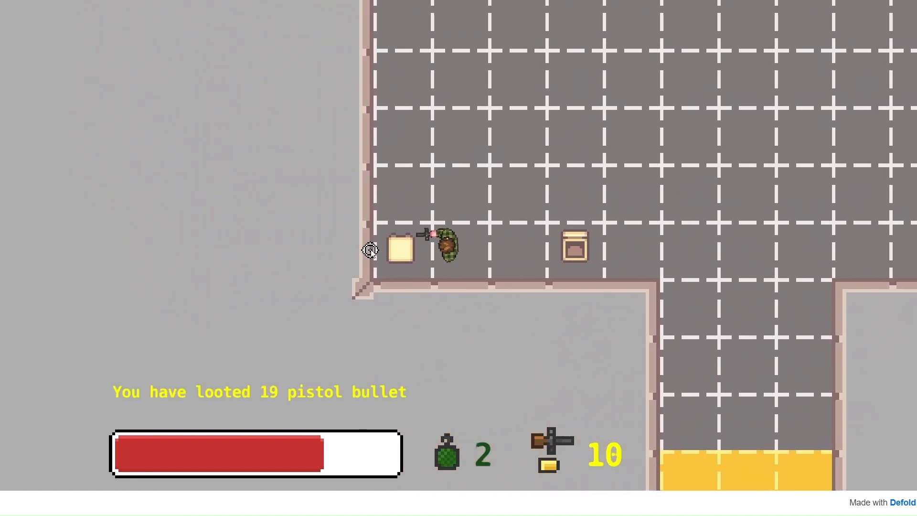
pyautogui.press('w')
pyautogui.press('d')
pyautogui.click(581, 113)
pyautogui.click(581, 113)
pyautogui.press('Escape')
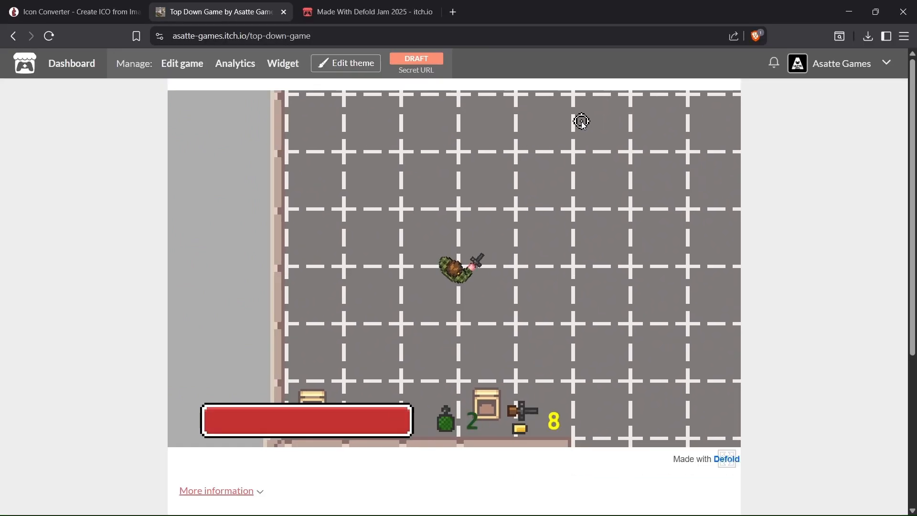
# - Open the theme editor of the game page and set the background colour to #000000
pyautogui.scroll(-5, 870, 253)
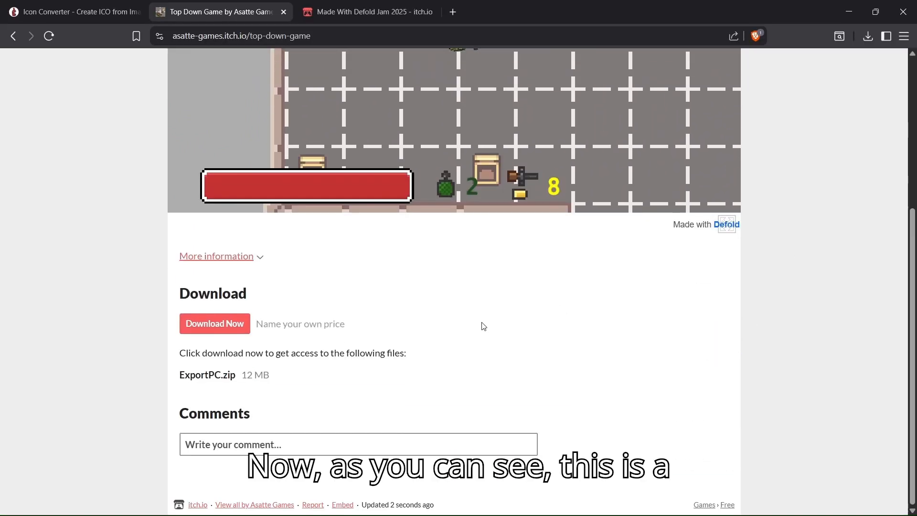
pyautogui.scroll(5, 817, 277)
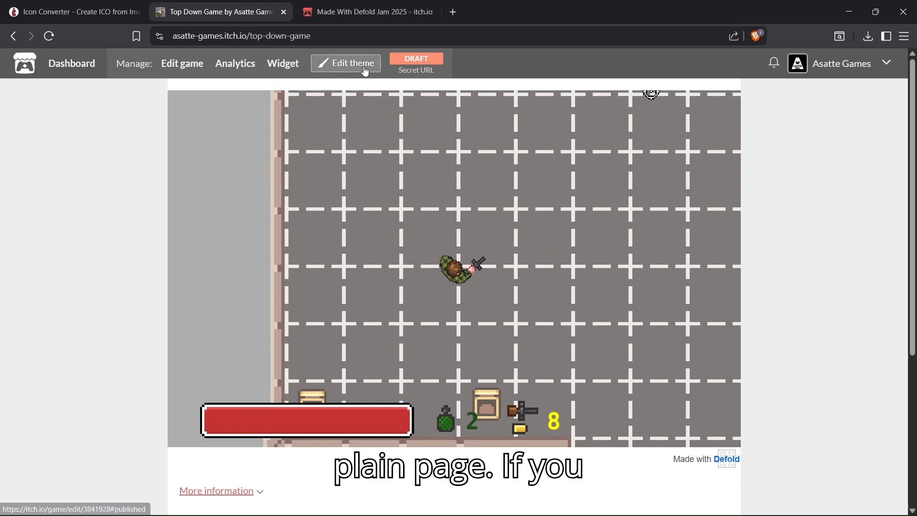
pyautogui.click(349, 62)
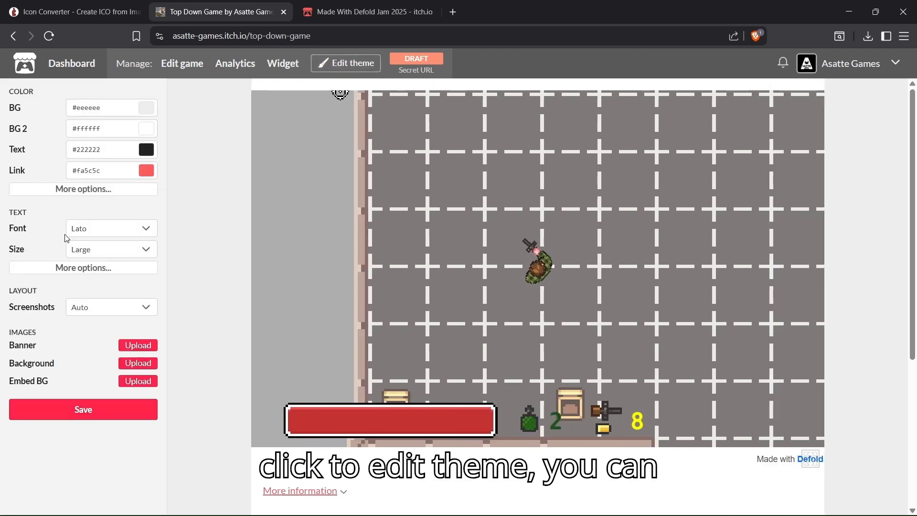
pyautogui.click(142, 109)
pyautogui.click(201, 200)
pyautogui.click(198, 193)
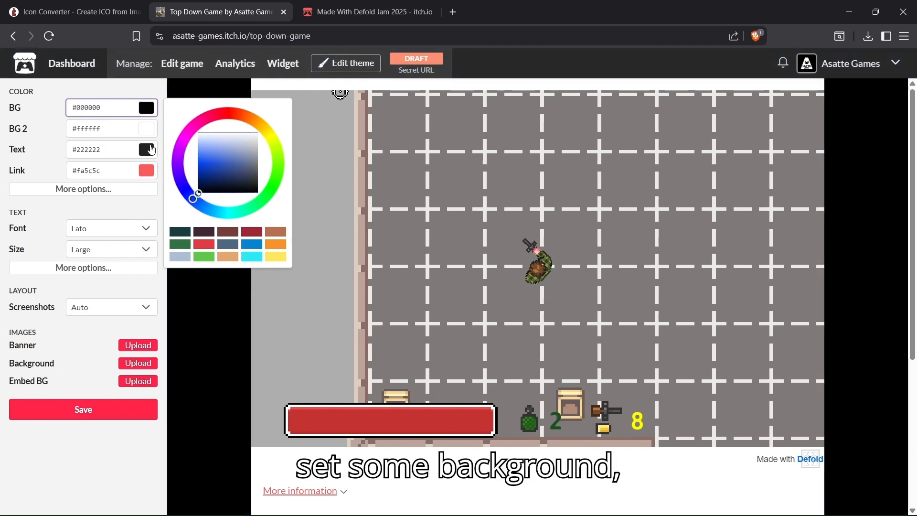
# - Set the link colour to dark red #a10000 and look through the additional colour options
pyautogui.click(147, 171)
pyautogui.moveTo(202, 241); pyautogui.dragTo(188, 236)
pyautogui.click(109, 212)
pyautogui.click(107, 191)
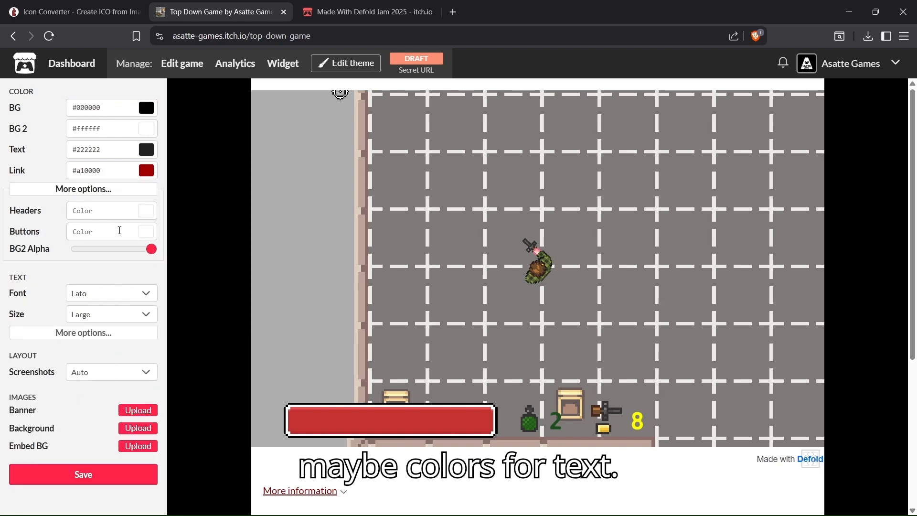
pyautogui.click(129, 192)
# - Set the page text to the Anonymous Pro font at Very Large size and save the theme
pyautogui.click(106, 224)
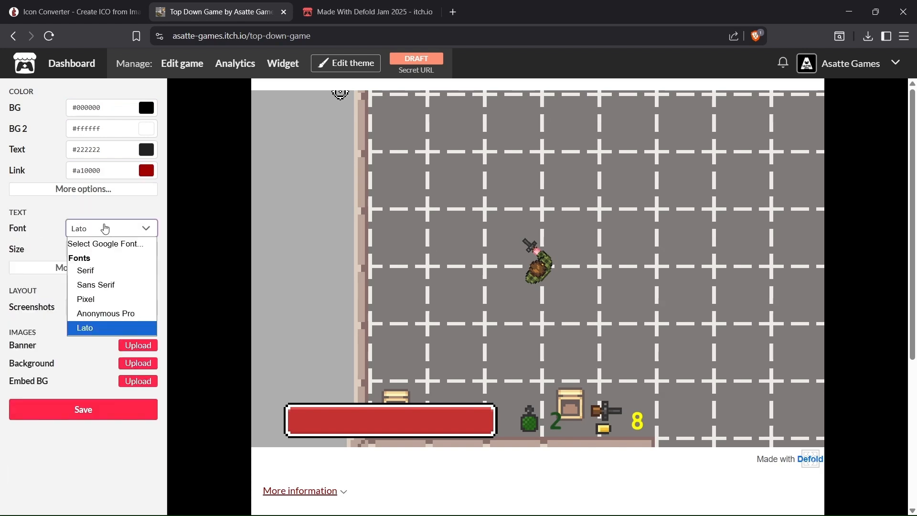
pyautogui.click(132, 313)
pyautogui.scroll(-5, 286, 372)
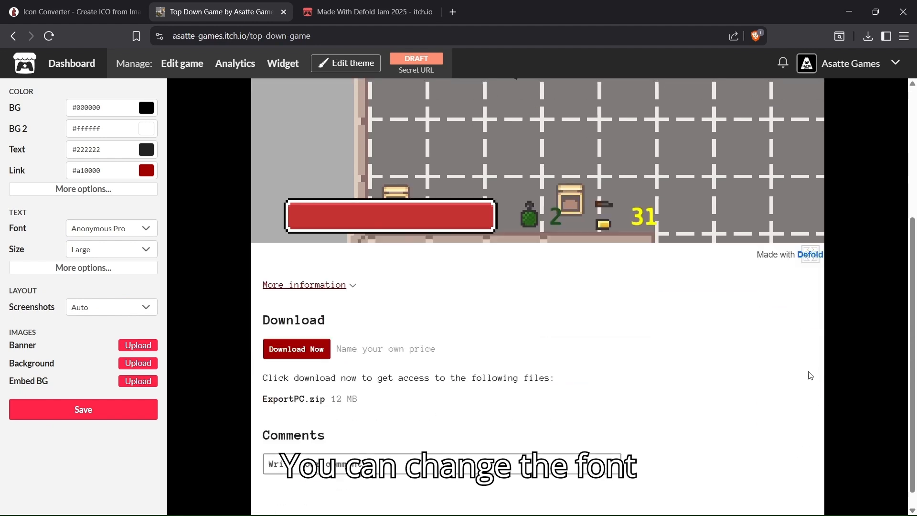
pyautogui.click(89, 250)
pyautogui.click(95, 307)
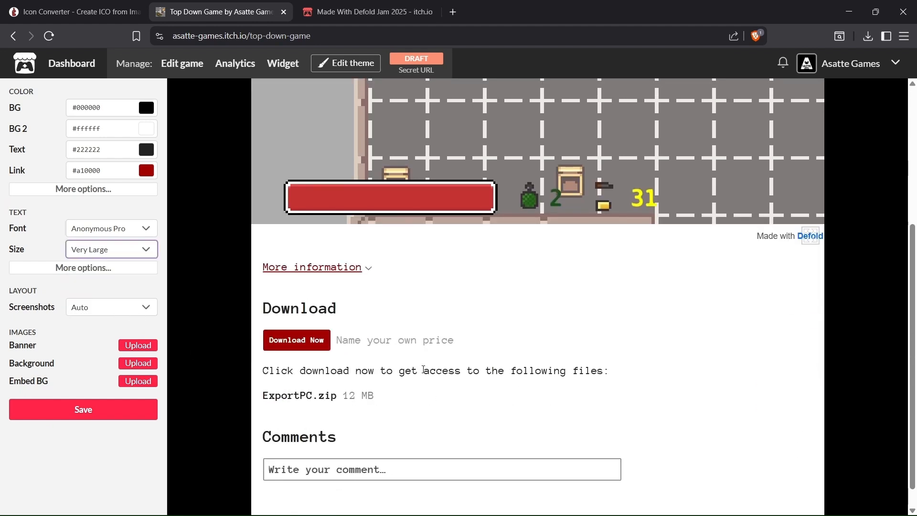
pyautogui.click(117, 329)
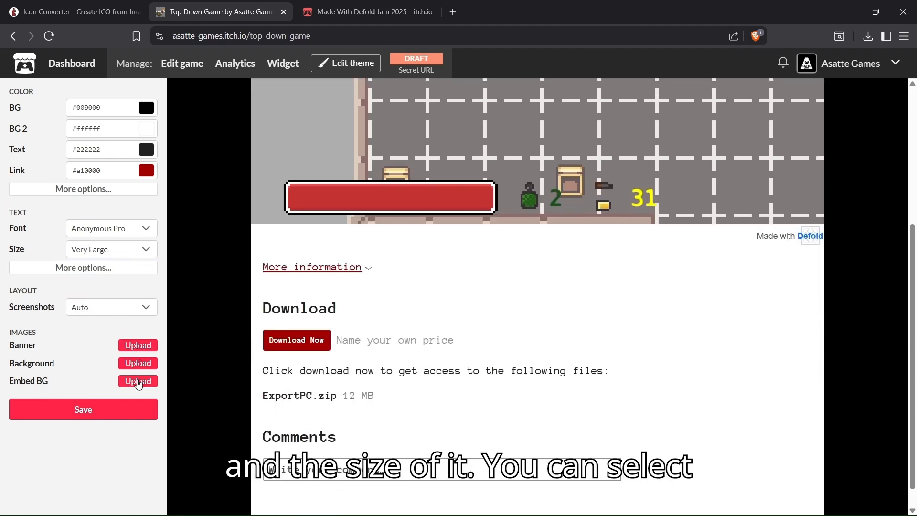
pyautogui.click(117, 412)
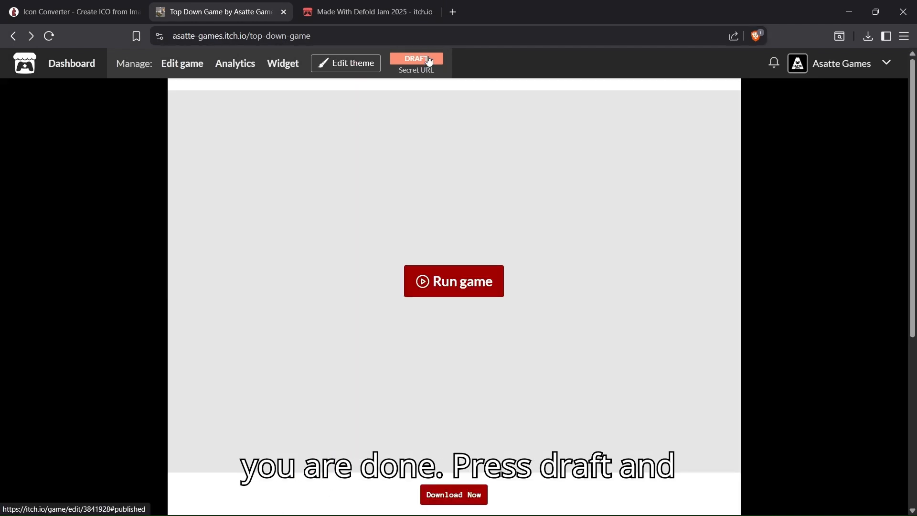
# - Change the project's visibility from draft to Public, save it and view the published page
pyautogui.click(428, 61)
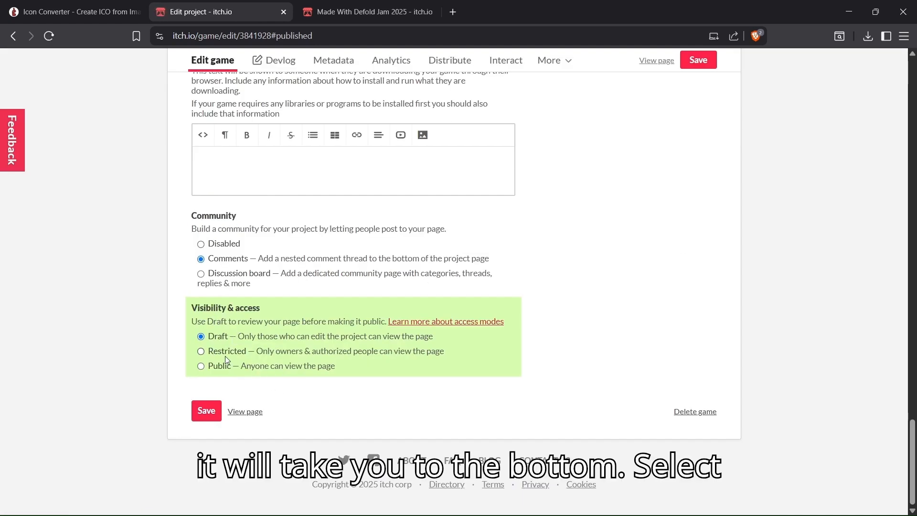
pyautogui.click(212, 368)
pyautogui.click(206, 422)
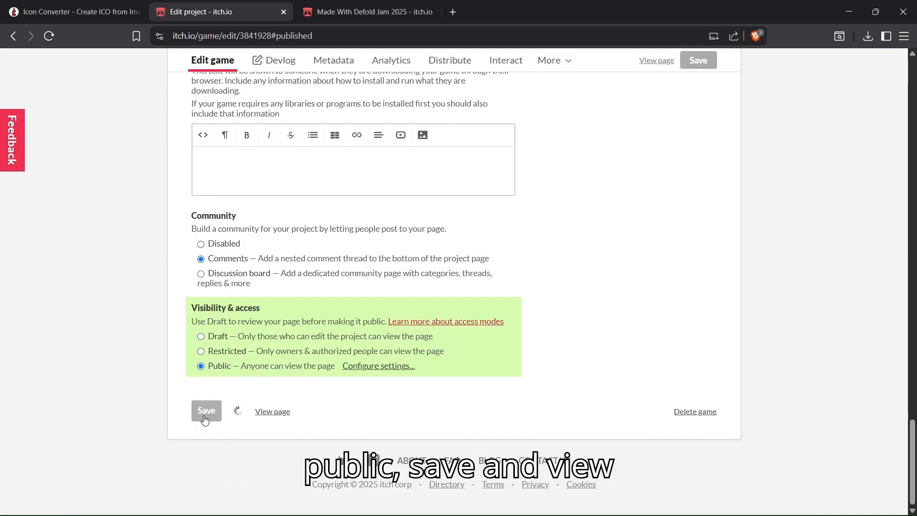
pyautogui.click(249, 416)
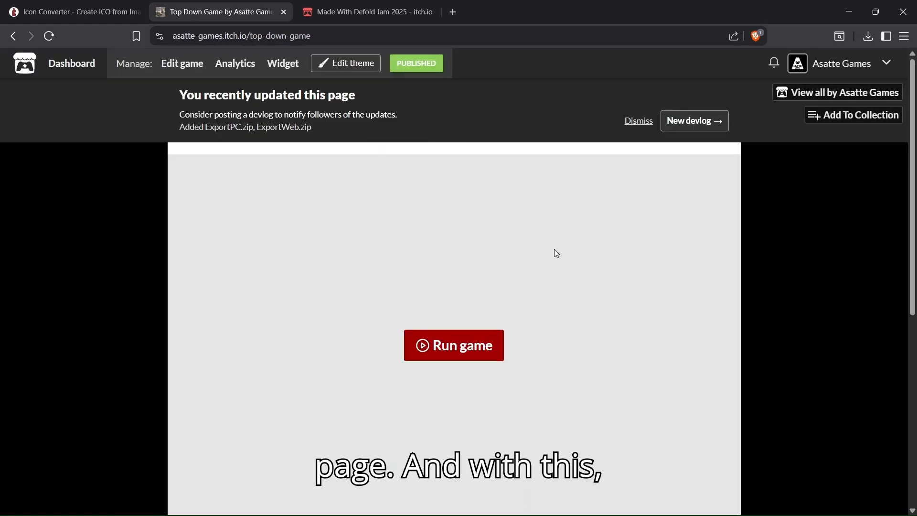
pyautogui.scroll(-3, 621, 239)
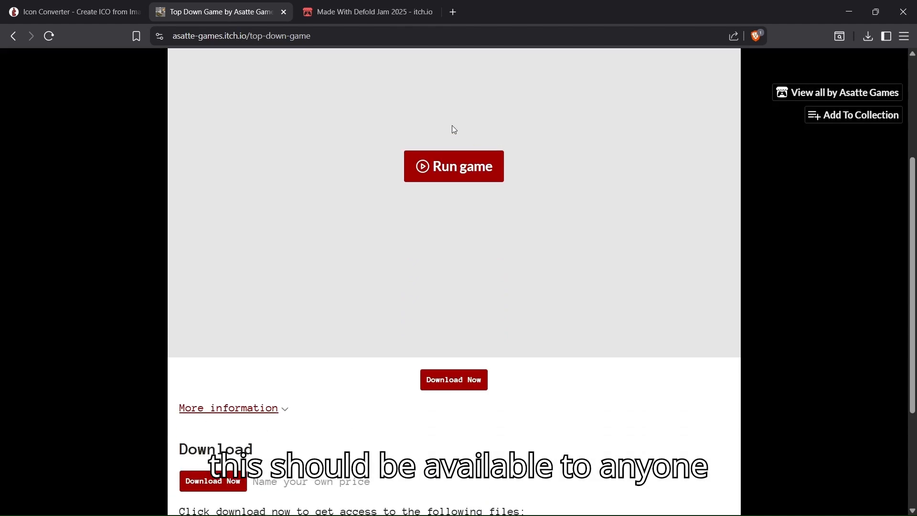
pyautogui.scroll(3, 576, 184)
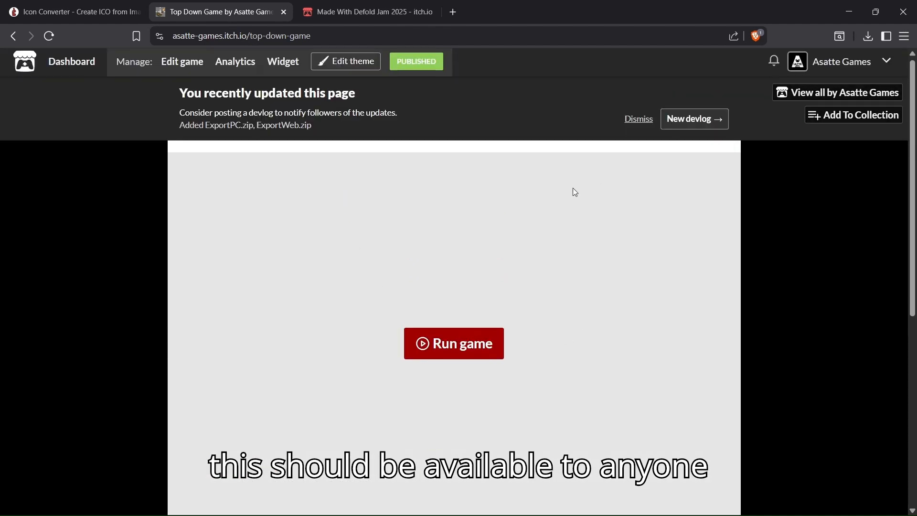
pyautogui.scroll(-3, 429, 315)
pyautogui.scroll(3, 440, 287)
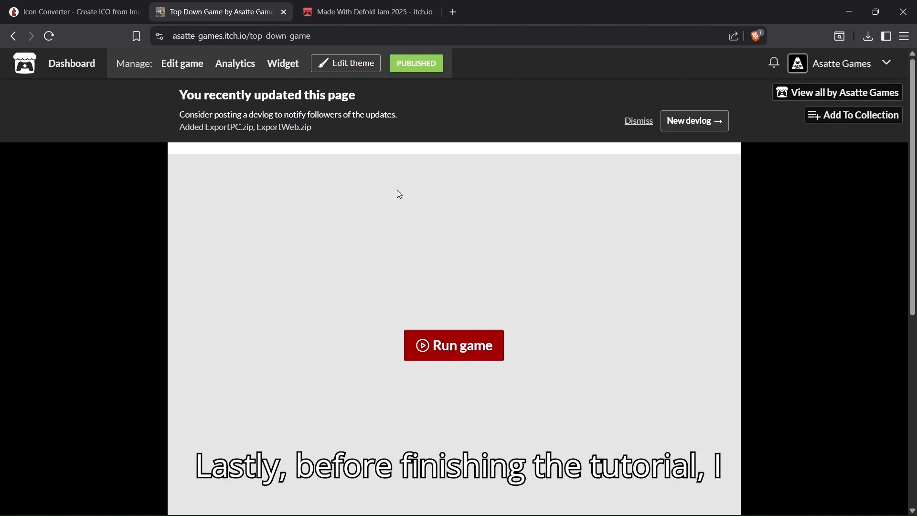
# - Examine the submission dates, joining information, roadmap and rewards on the Made With Defold Jam 2025 page
pyautogui.click(348, 6)
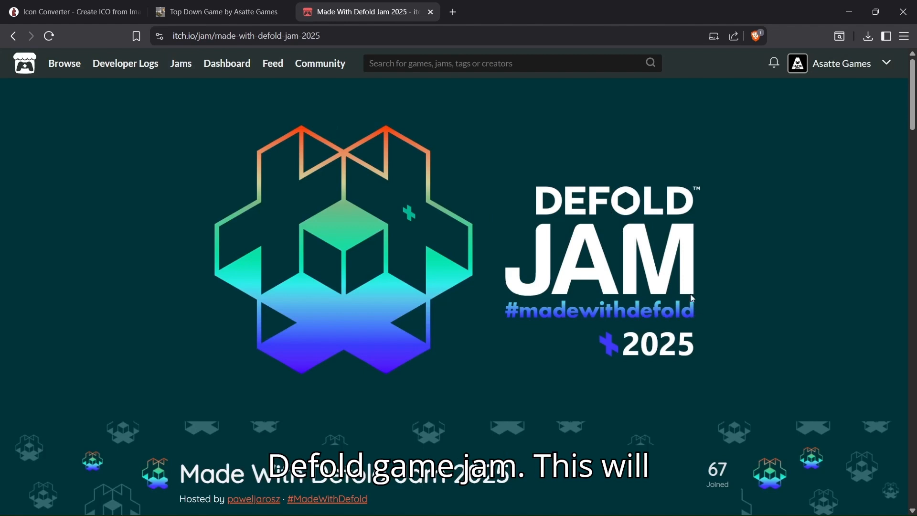
pyautogui.scroll(-5, 658, 304)
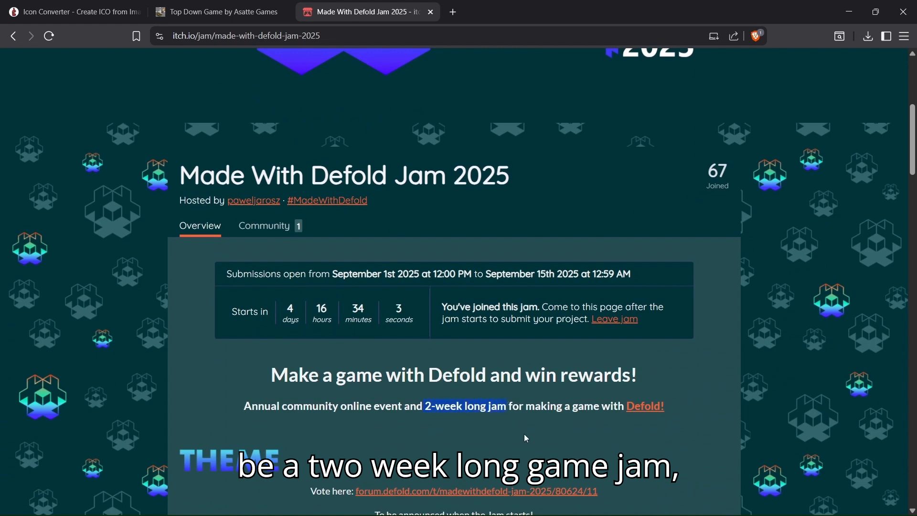
pyautogui.click(531, 402)
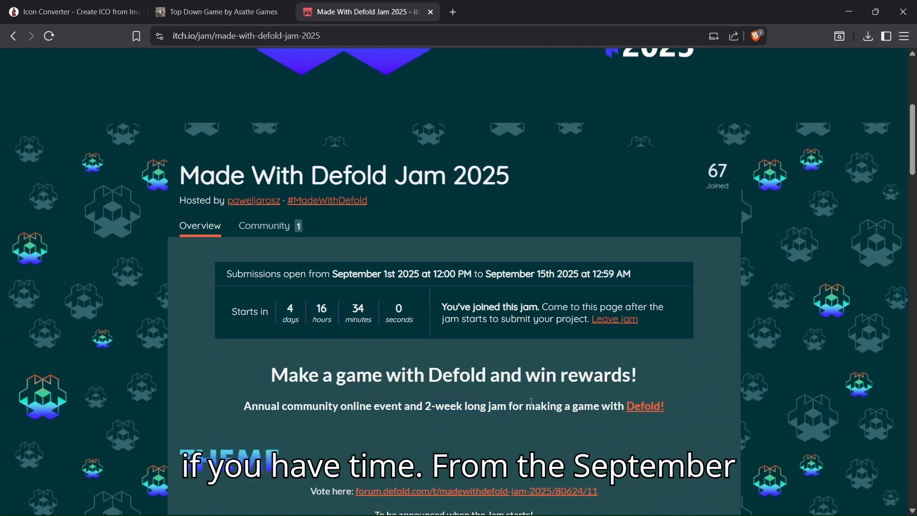
pyautogui.moveTo(336, 273); pyautogui.dragTo(562, 274)
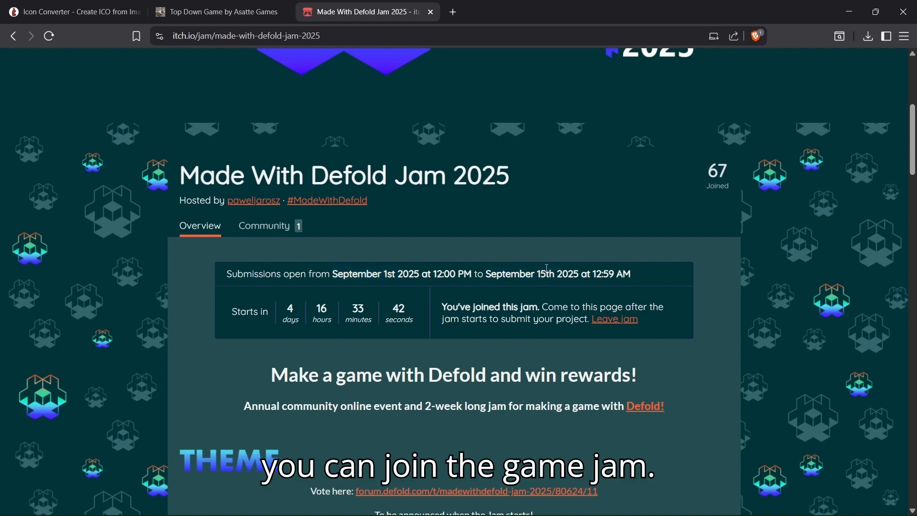
pyautogui.moveTo(557, 273); pyautogui.dragTo(384, 274)
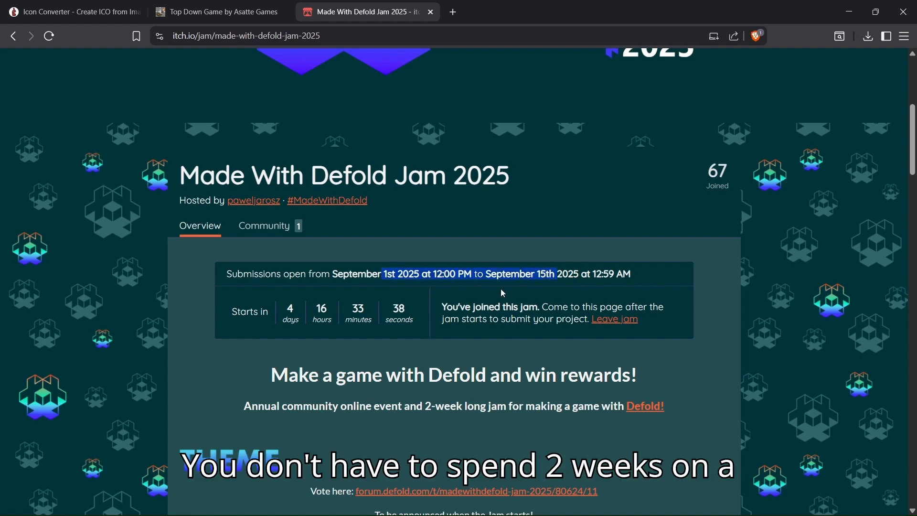
pyautogui.moveTo(441, 307); pyautogui.dragTo(591, 319)
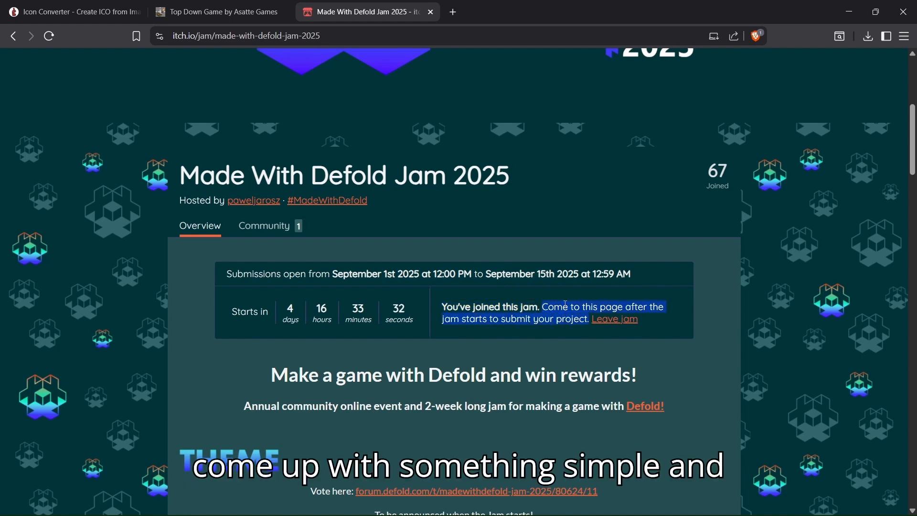
pyautogui.scroll(-4, 549, 292)
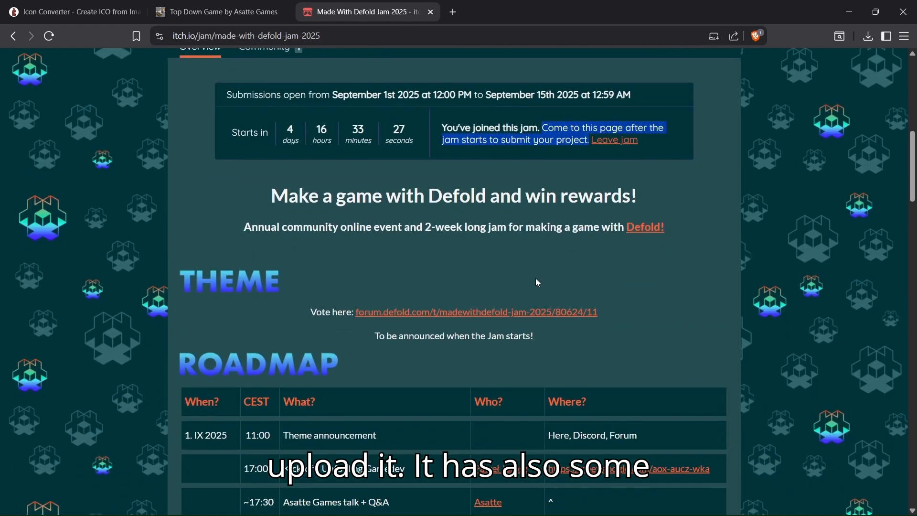
pyautogui.scroll(-10, 638, 199)
pyautogui.scroll(-10, 640, 203)
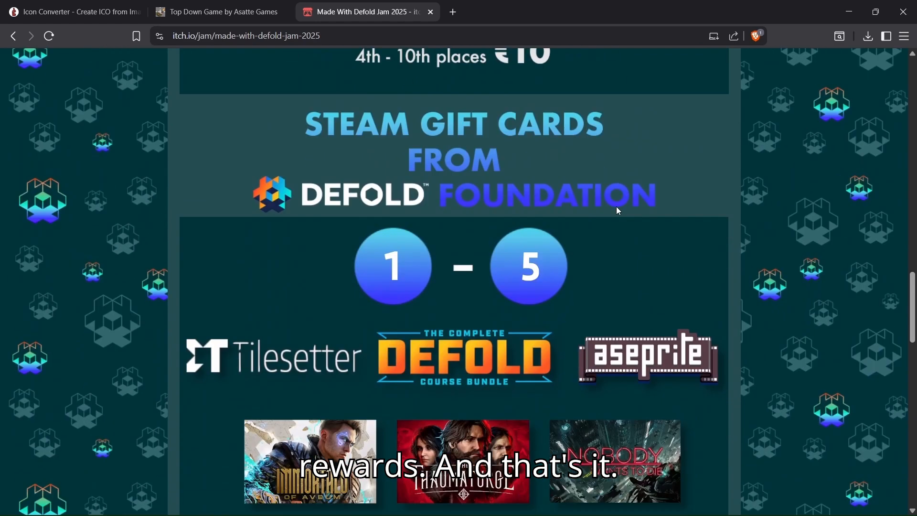
pyautogui.scroll(-5, 616, 207)
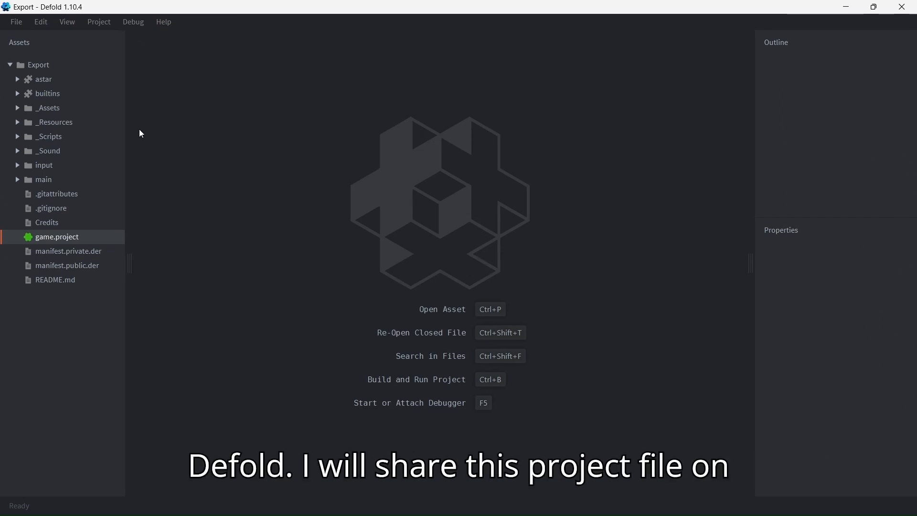
pyautogui.moveTo(129, 129); pyautogui.dragTo(120, 129)
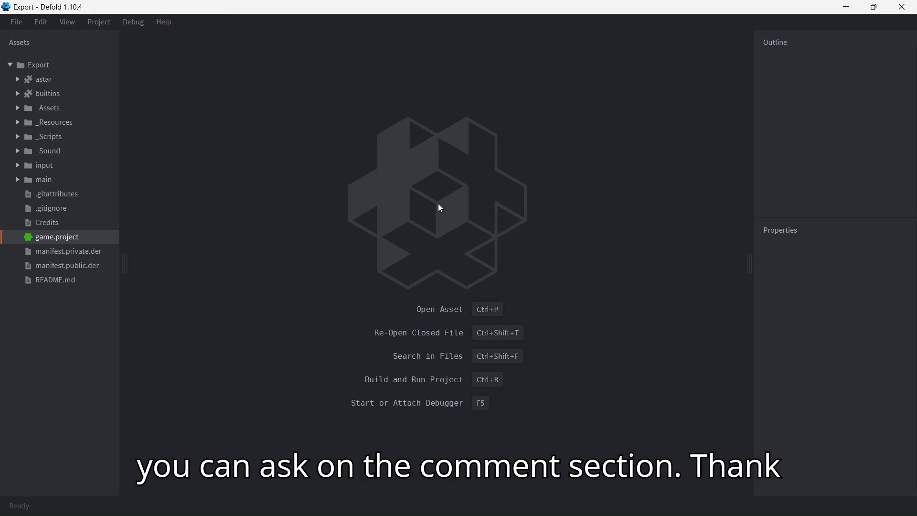